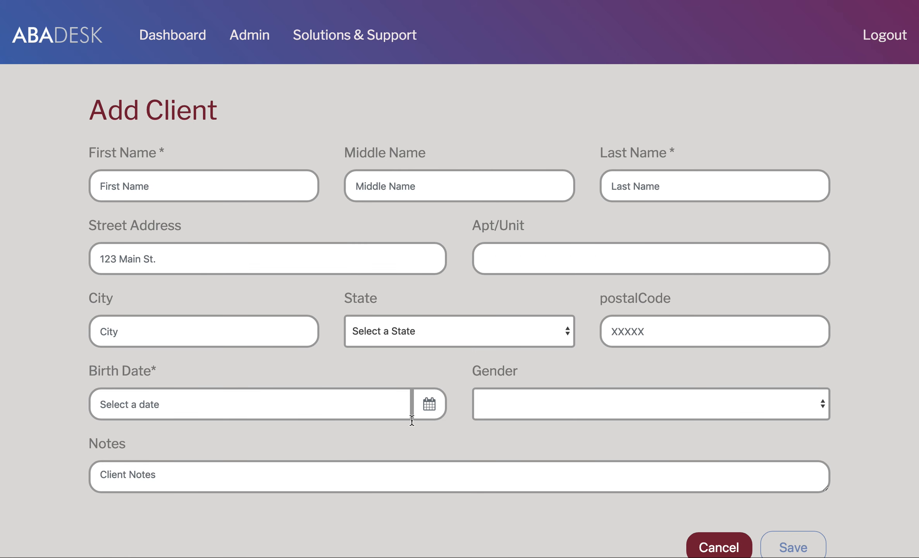
Step: Cancel the blank Add Client form to get back to the Client Directory's two active clients
{"action": "left_click", "coordinate": [710, 548]}
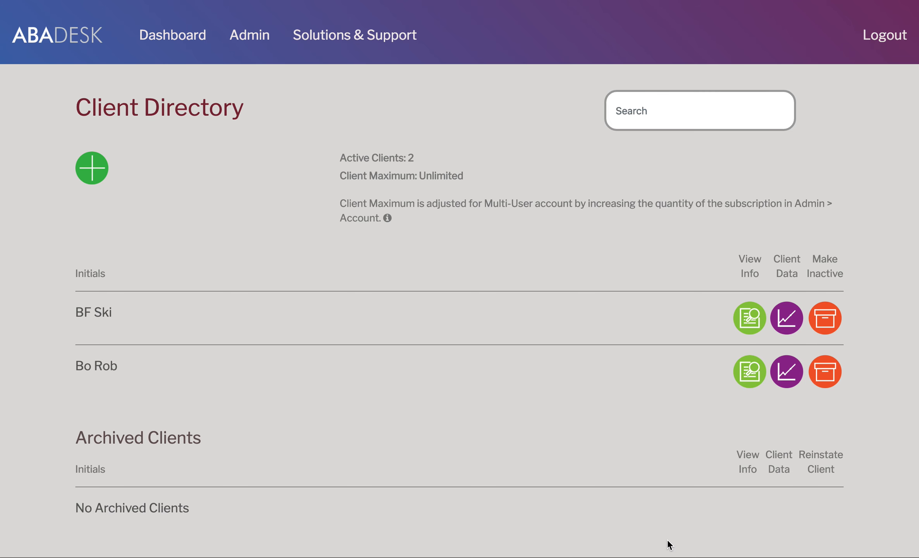
Step: Open a blank Add New Therapist form from Admin > Therapists
{"action": "left_click", "coordinate": [251, 35]}
{"action": "left_click", "coordinate": [177, 220]}
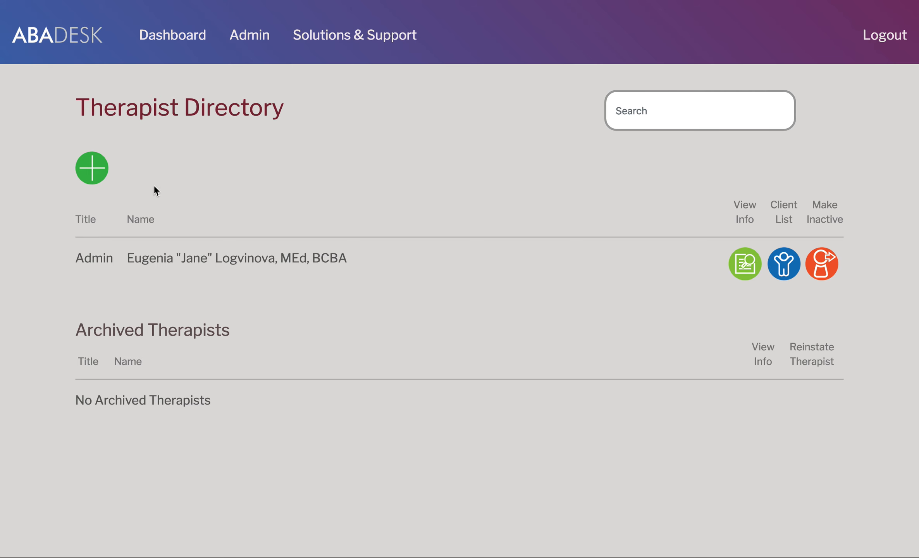
{"action": "left_click", "coordinate": [90, 175]}
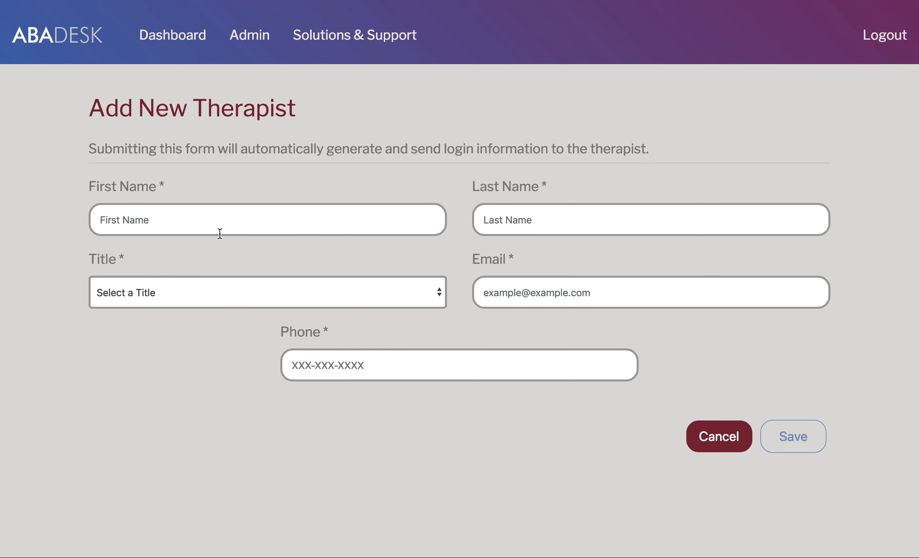
Step: Check the Title list and Email field, then cancel the new therapist form unsaved
{"action": "left_click", "coordinate": [221, 302]}
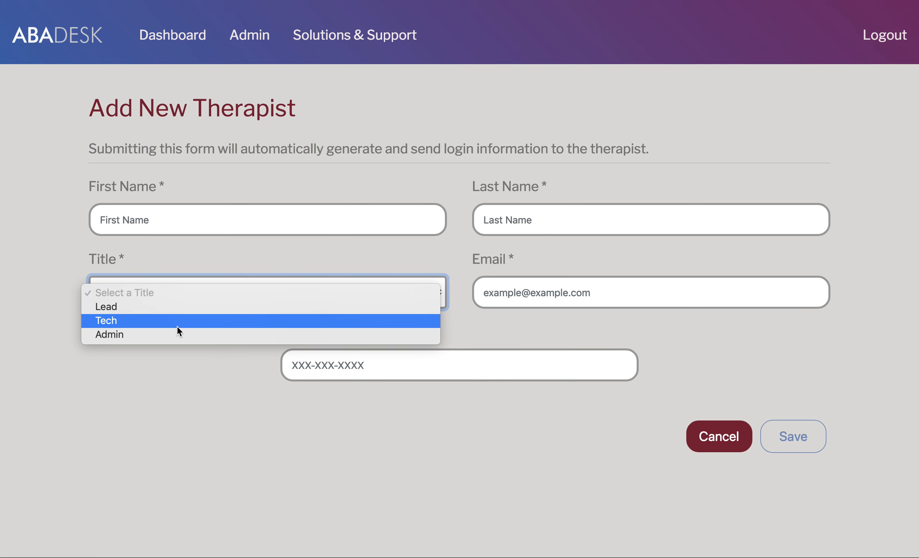
{"action": "left_click", "coordinate": [242, 412]}
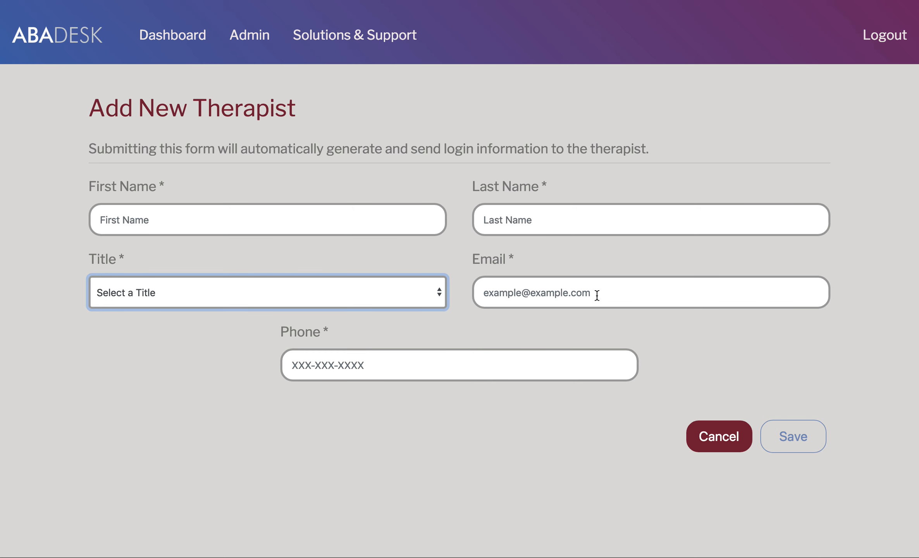
{"action": "left_click", "coordinate": [605, 293]}
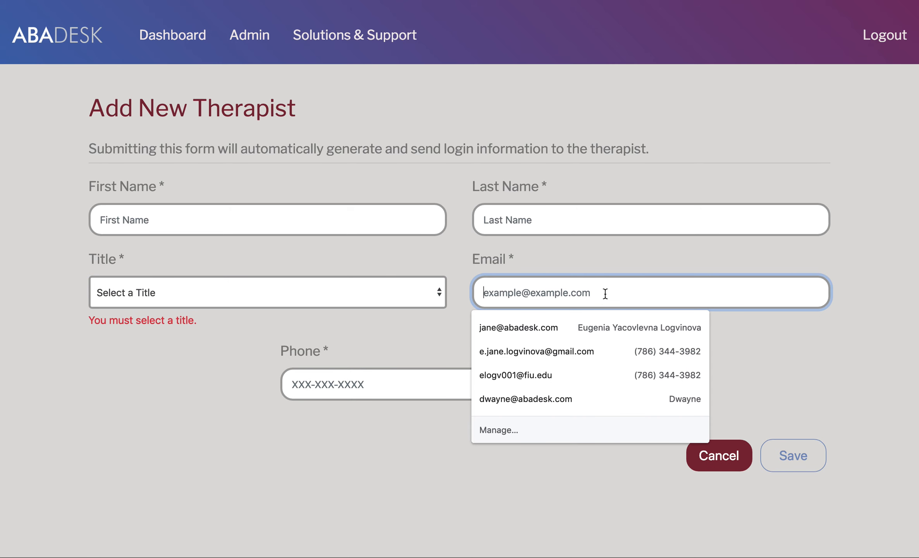
{"action": "left_click", "coordinate": [857, 313]}
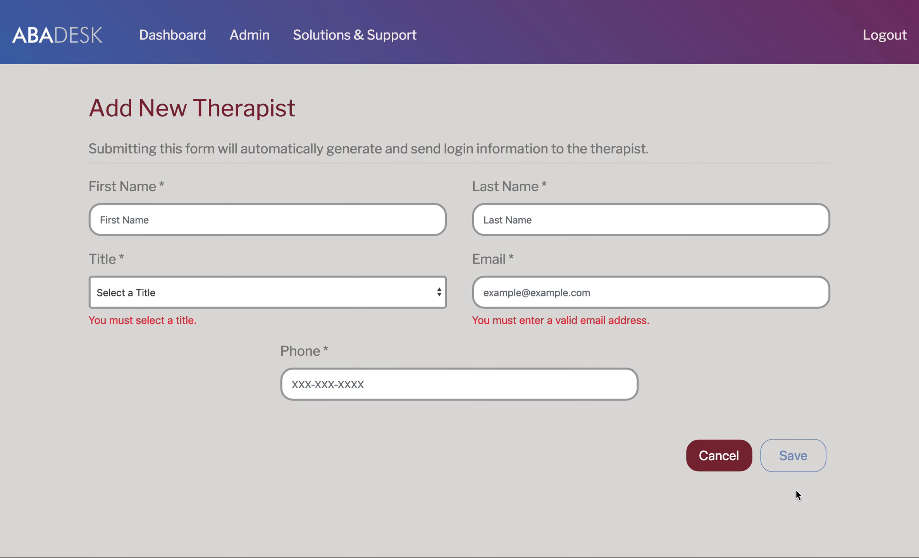
{"action": "left_click", "coordinate": [735, 455]}
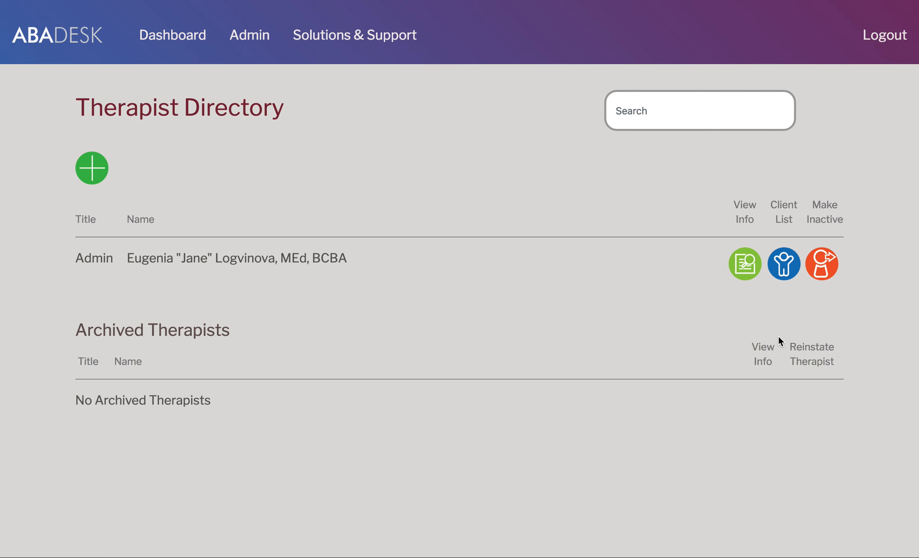
Step: Reassign the admin therapist to the previously unassigned client and save the client list
{"action": "left_click", "coordinate": [787, 271]}
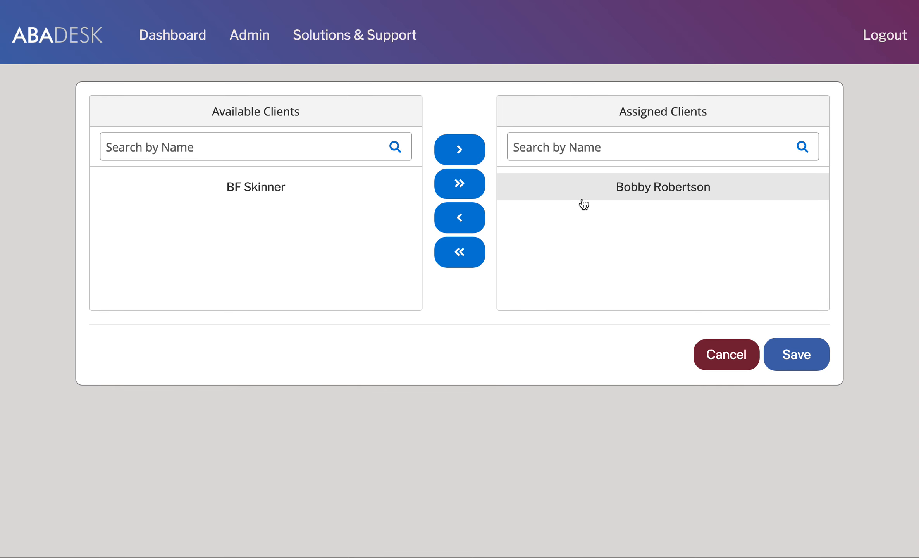
{"action": "left_click", "coordinate": [269, 191]}
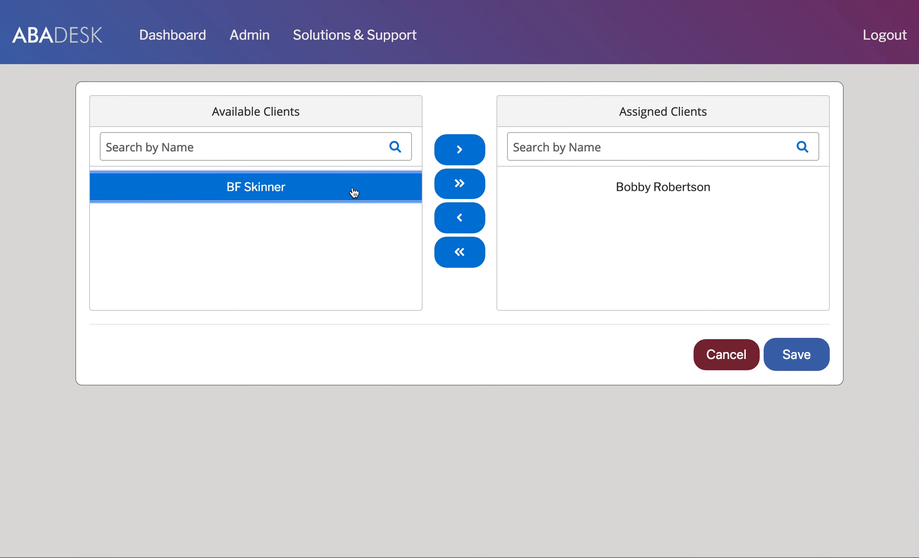
{"action": "left_click", "coordinate": [456, 152]}
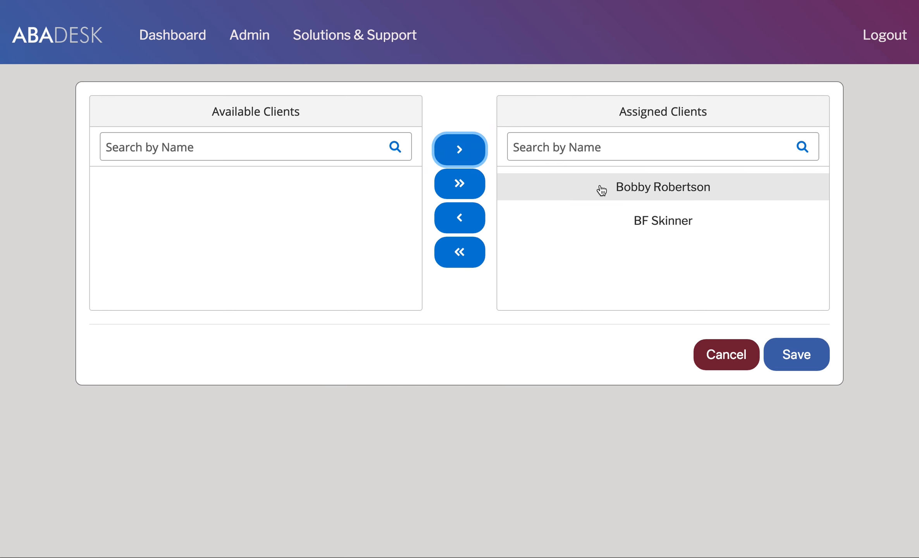
{"action": "left_click", "coordinate": [664, 196]}
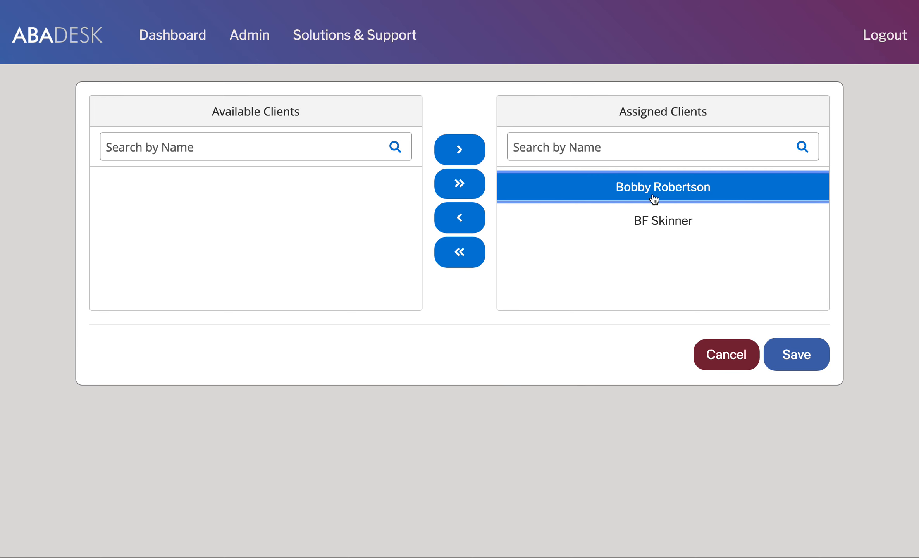
{"action": "left_click", "coordinate": [459, 218]}
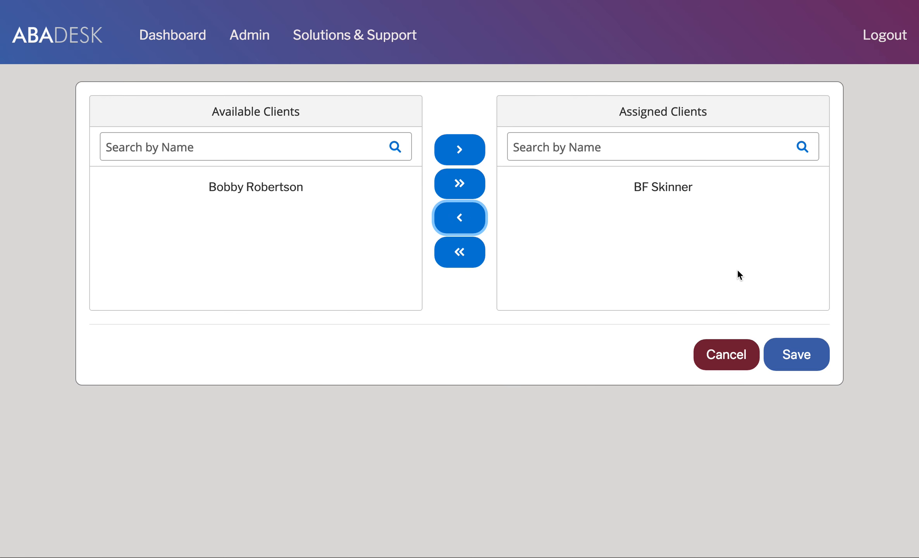
{"action": "left_click", "coordinate": [467, 255]}
{"action": "left_click", "coordinate": [467, 187]}
{"action": "left_click", "coordinate": [467, 254]}
{"action": "left_click", "coordinate": [276, 224]}
{"action": "left_click", "coordinate": [460, 149]}
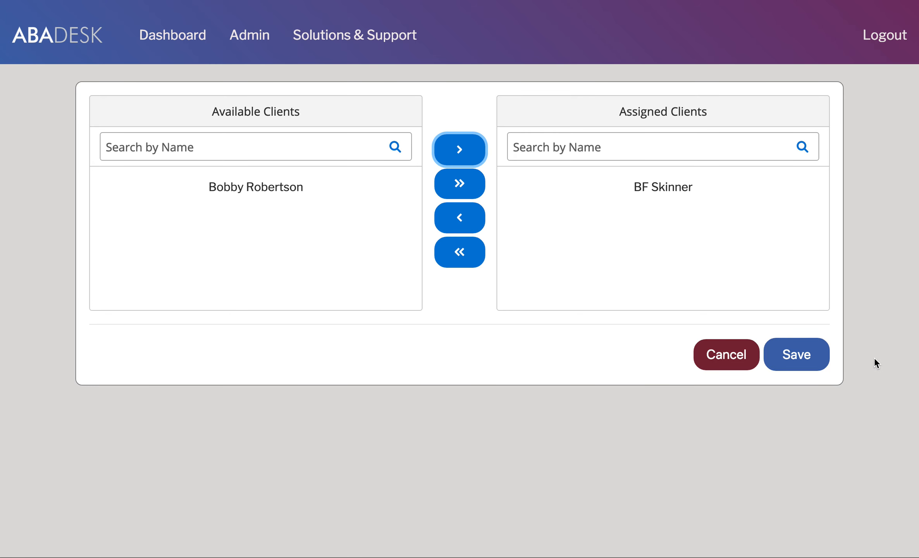
{"action": "left_click", "coordinate": [807, 363]}
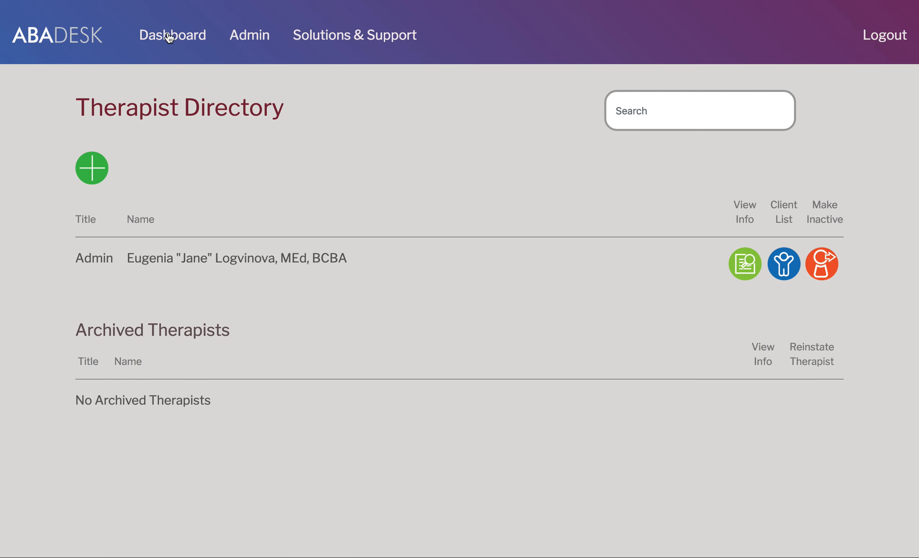
Step: Open Admin > Programs and scroll through the five company programs
{"action": "left_click", "coordinate": [243, 38]}
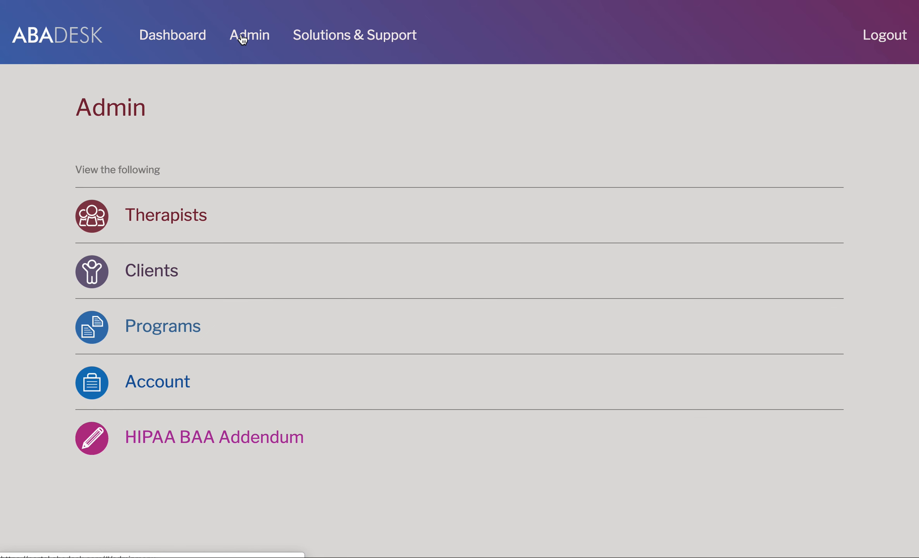
{"action": "left_click", "coordinate": [172, 332]}
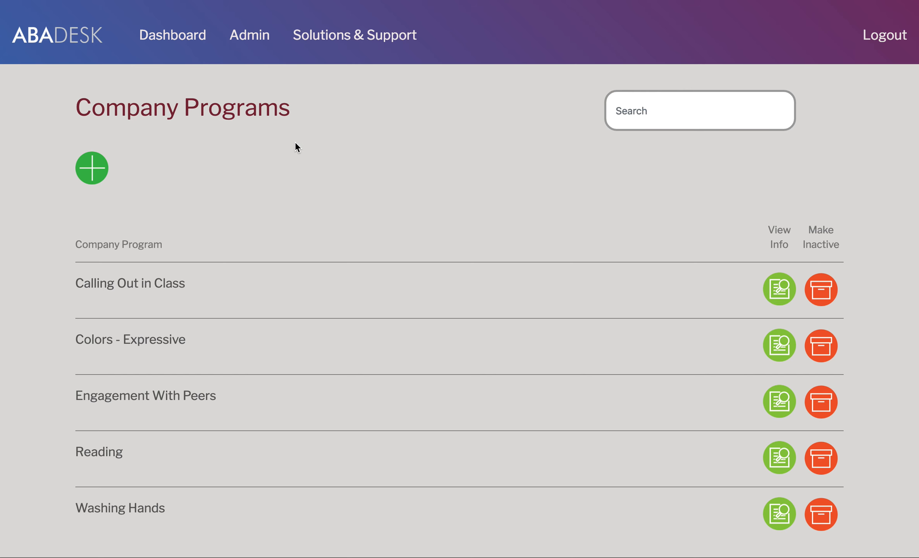
{"action": "scroll", "coordinate": [300, 195], "scroll_direction": "down", "scroll_amount": 1}
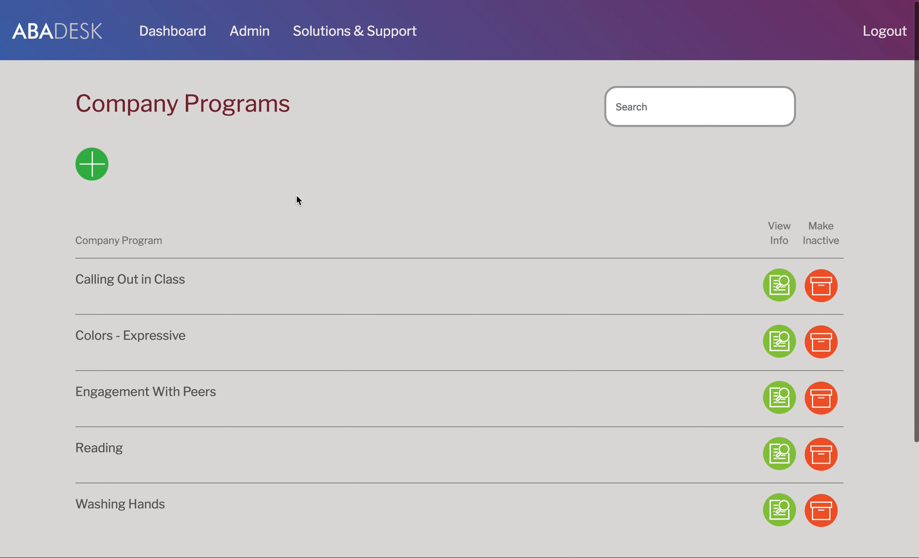
{"action": "scroll", "coordinate": [294, 196], "scroll_direction": "up", "scroll_amount": 1}
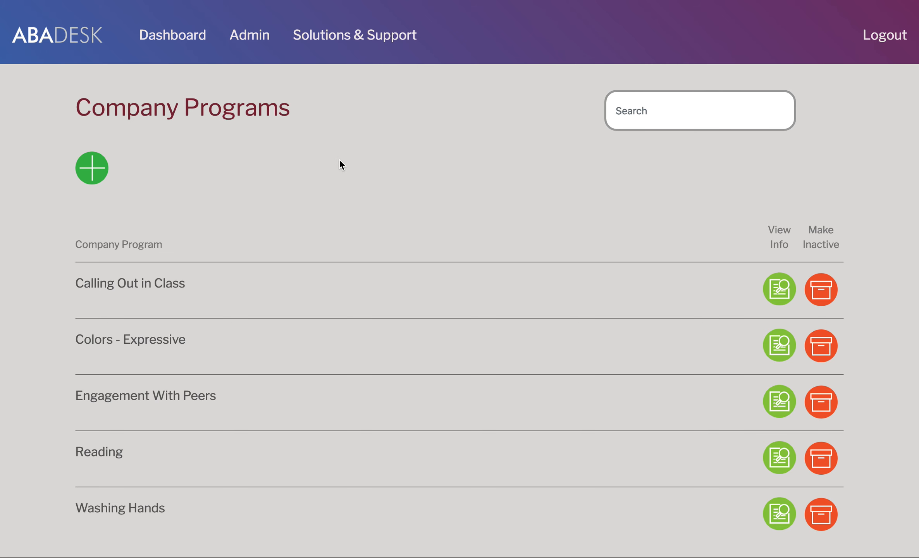
{"action": "scroll", "coordinate": [255, 175], "scroll_direction": "down", "scroll_amount": 3}
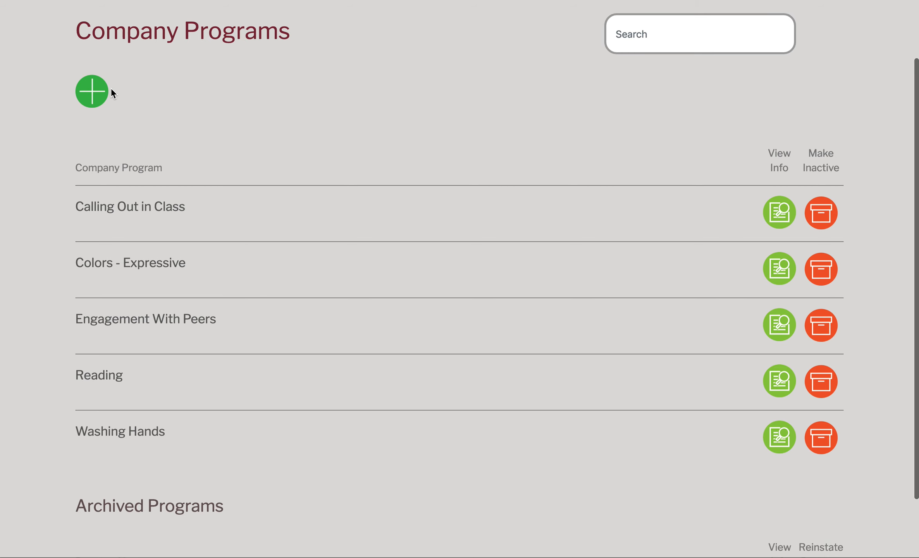
Step: Start a new company program, check Recording Type, then leave it unsaved for Admin
{"action": "left_click", "coordinate": [92, 91]}
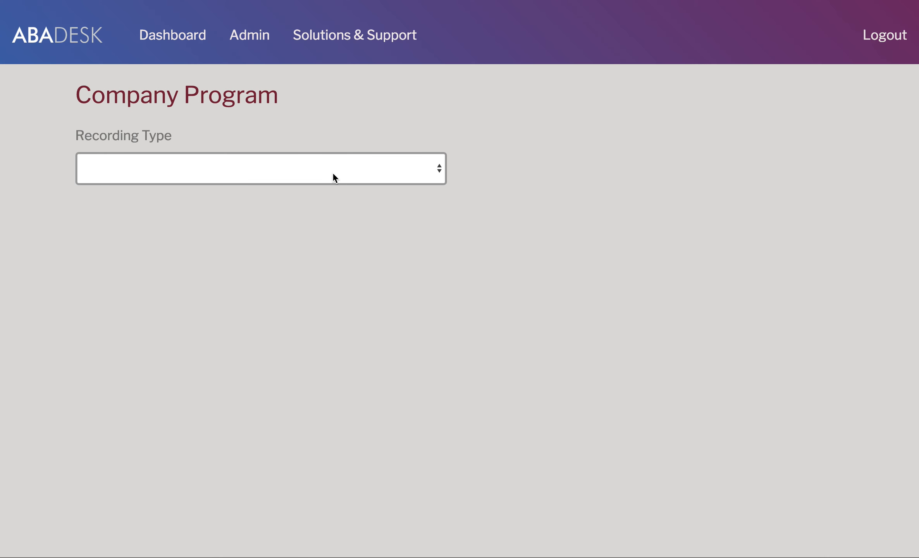
{"action": "left_click", "coordinate": [333, 173]}
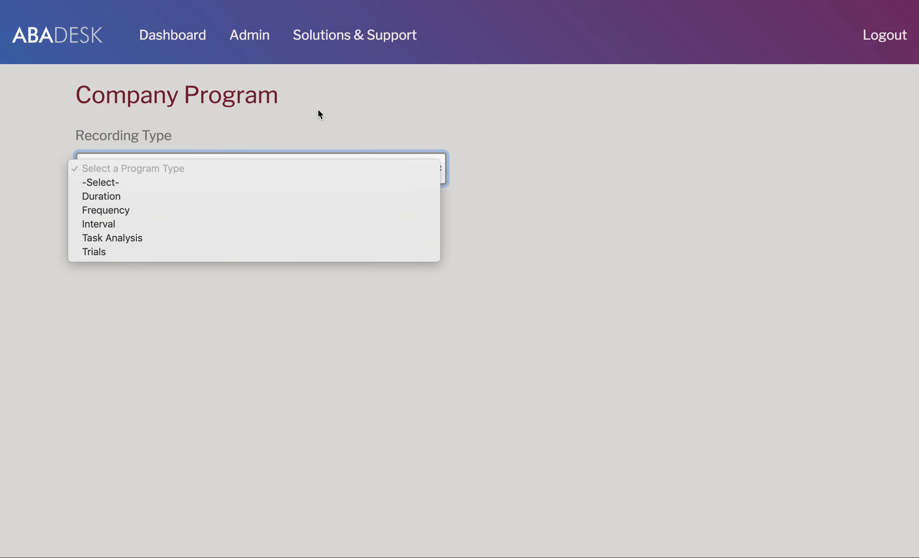
{"action": "left_click", "coordinate": [268, 35]}
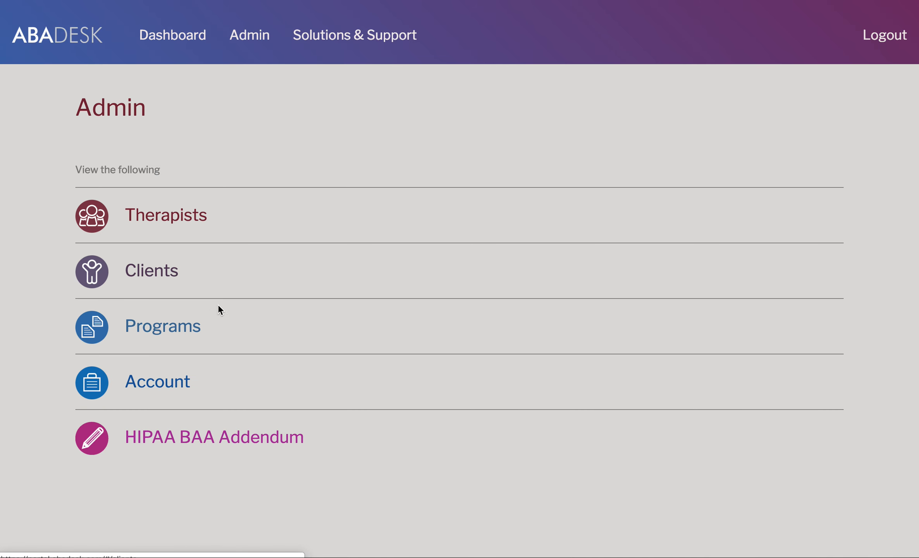
Step: Open the Calling Out in Class program from the Company Programs list
{"action": "left_click", "coordinate": [176, 326]}
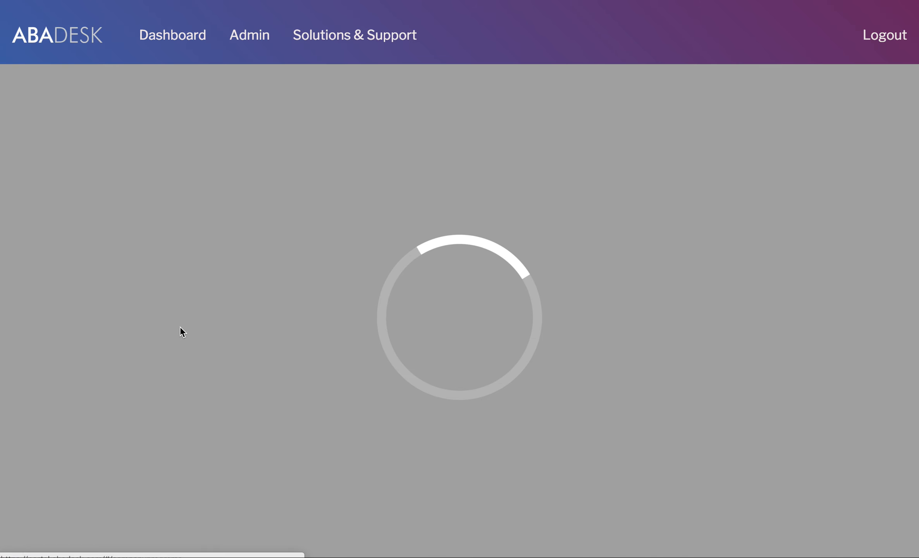
{"action": "scroll", "coordinate": [719, 276], "scroll_direction": "down", "scroll_amount": 3}
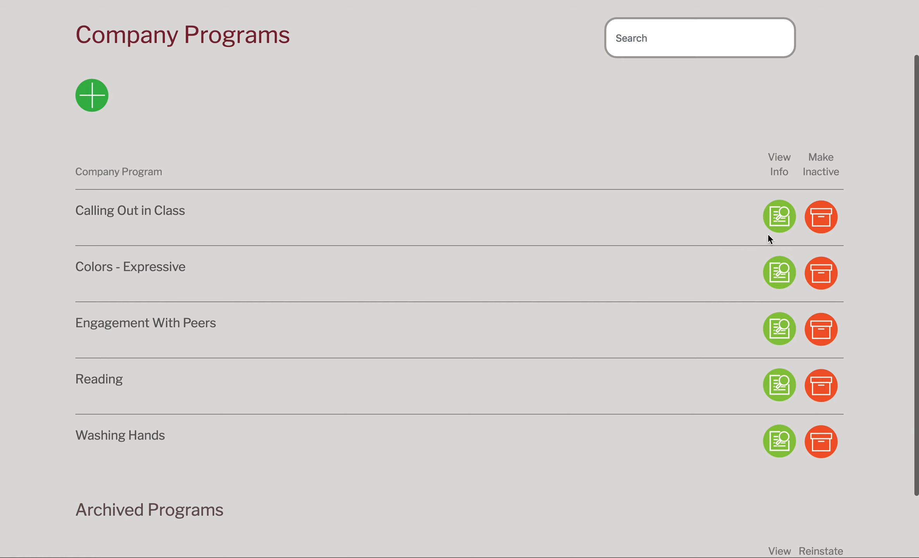
{"action": "left_click", "coordinate": [771, 218]}
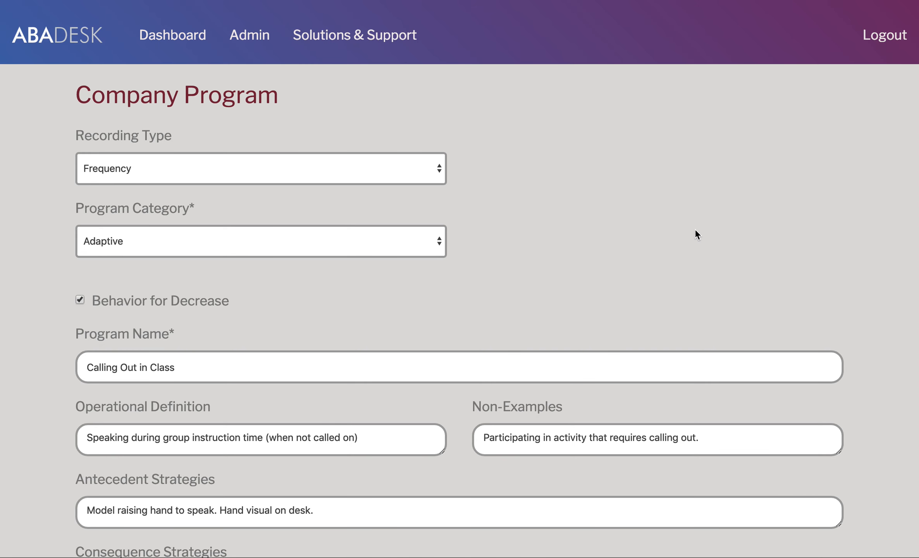
Step: Review its 3-session phases and mastery settings, then cancel without changes
{"action": "scroll", "coordinate": [695, 229], "scroll_direction": "down", "scroll_amount": 1}
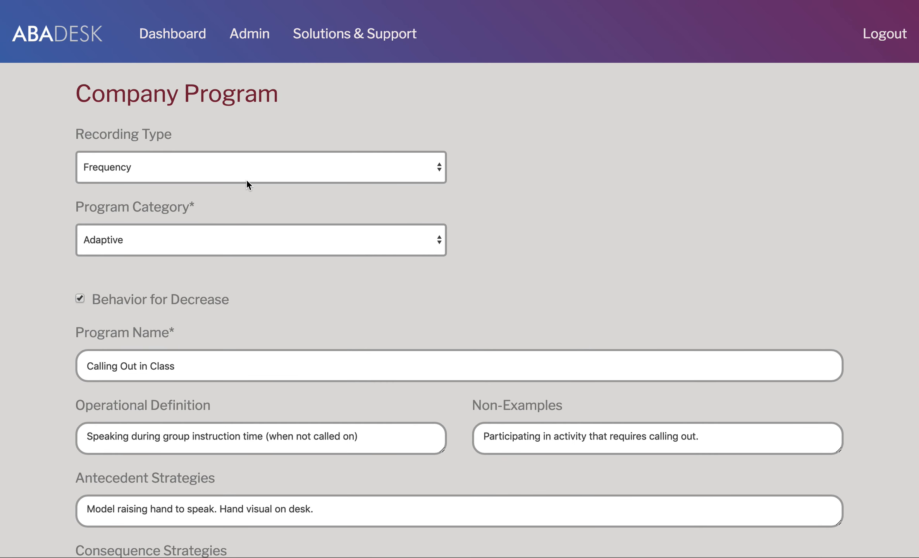
{"action": "scroll", "coordinate": [351, 259], "scroll_direction": "down", "scroll_amount": 3}
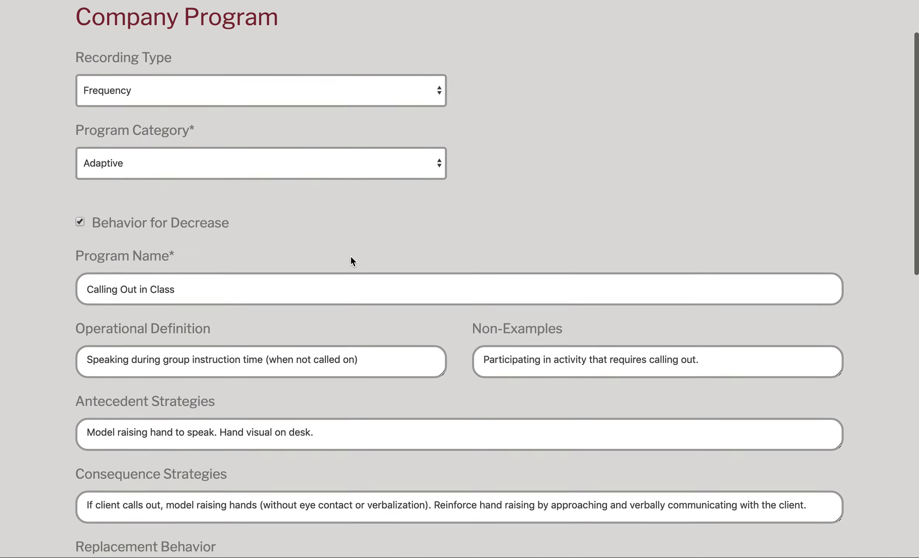
{"action": "scroll", "coordinate": [86, 196], "scroll_direction": "down", "scroll_amount": 2}
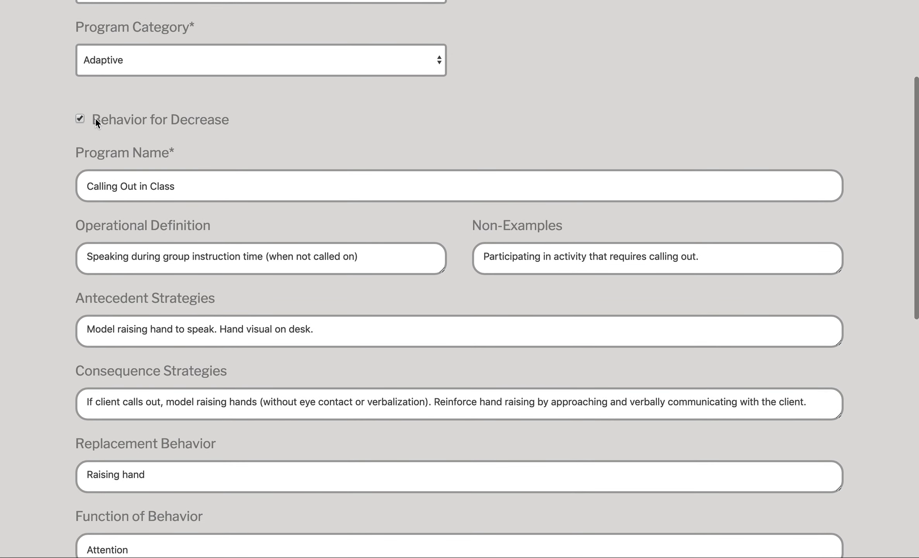
{"action": "scroll", "coordinate": [251, 257], "scroll_direction": "down", "scroll_amount": 3}
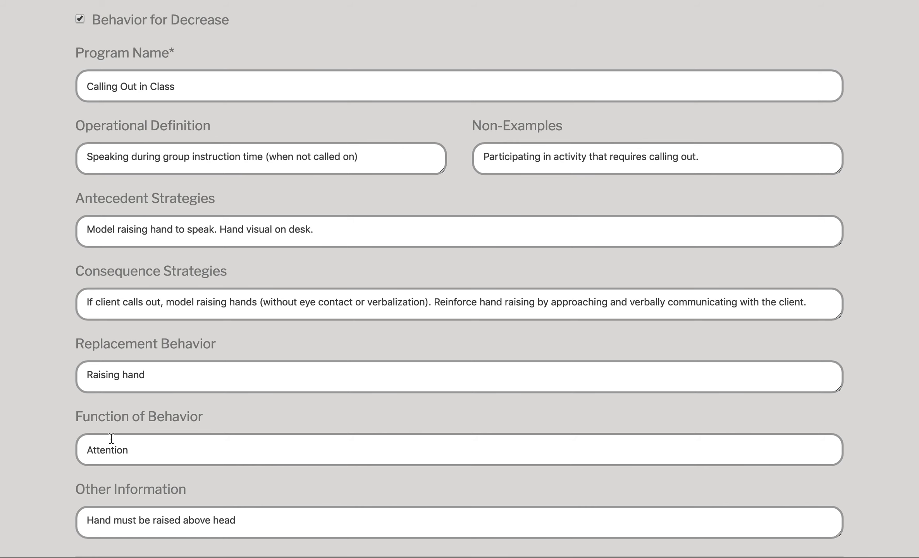
{"action": "scroll", "coordinate": [441, 363], "scroll_direction": "down", "scroll_amount": 9}
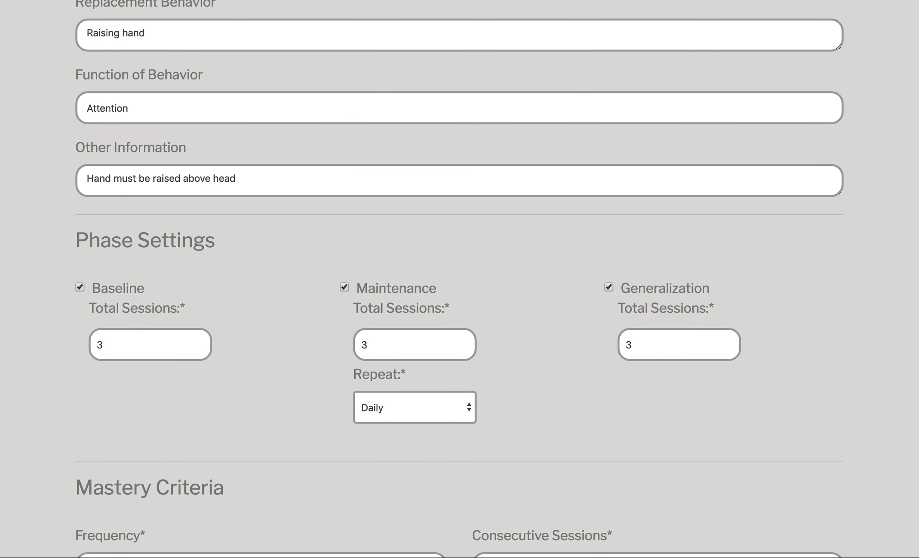
{"action": "scroll", "coordinate": [630, 320], "scroll_direction": "up", "scroll_amount": 1}
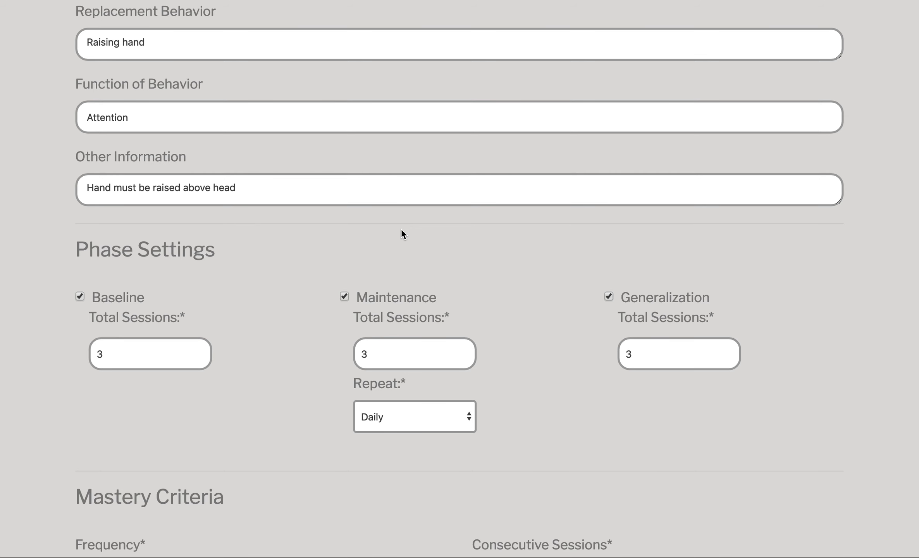
{"action": "scroll", "coordinate": [398, 292], "scroll_direction": "down", "scroll_amount": 4}
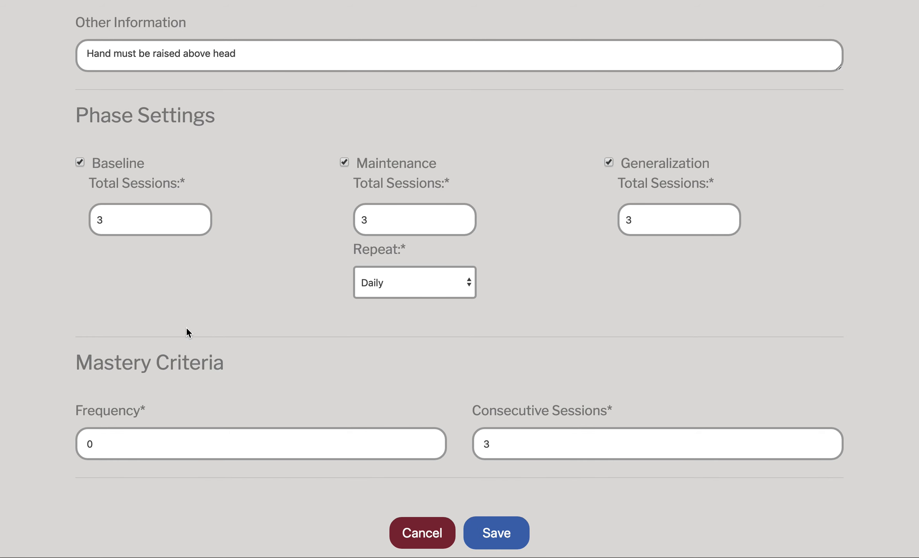
{"action": "scroll", "coordinate": [192, 329], "scroll_direction": "up", "scroll_amount": 10}
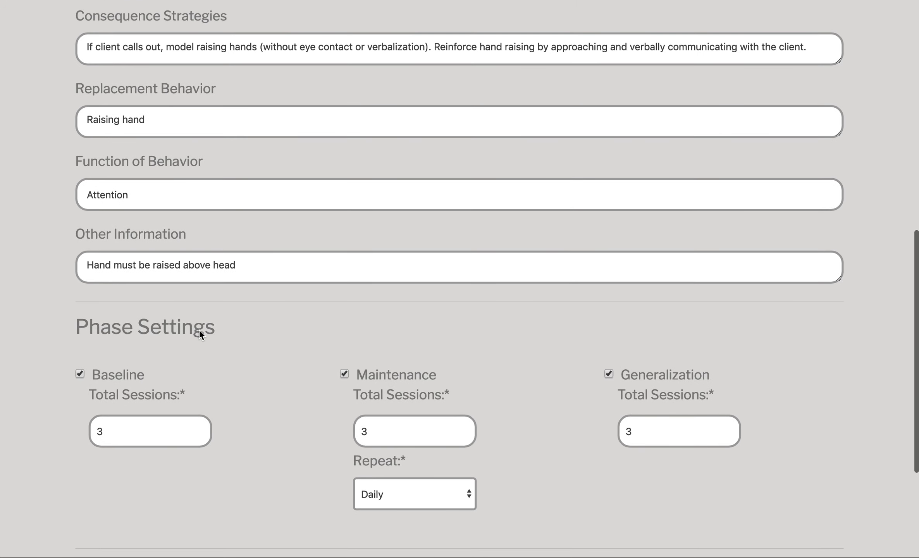
{"action": "scroll", "coordinate": [199, 329], "scroll_direction": "down", "scroll_amount": 11}
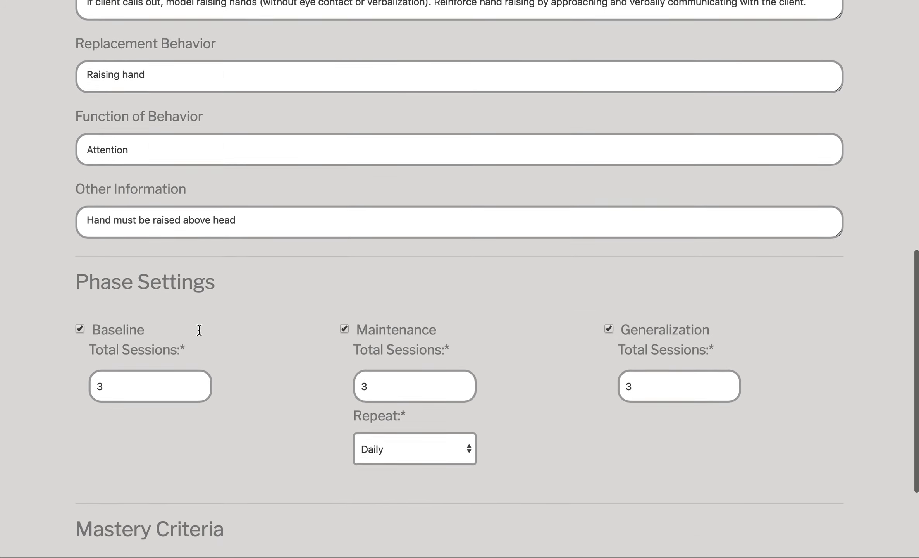
{"action": "left_click", "coordinate": [408, 533]}
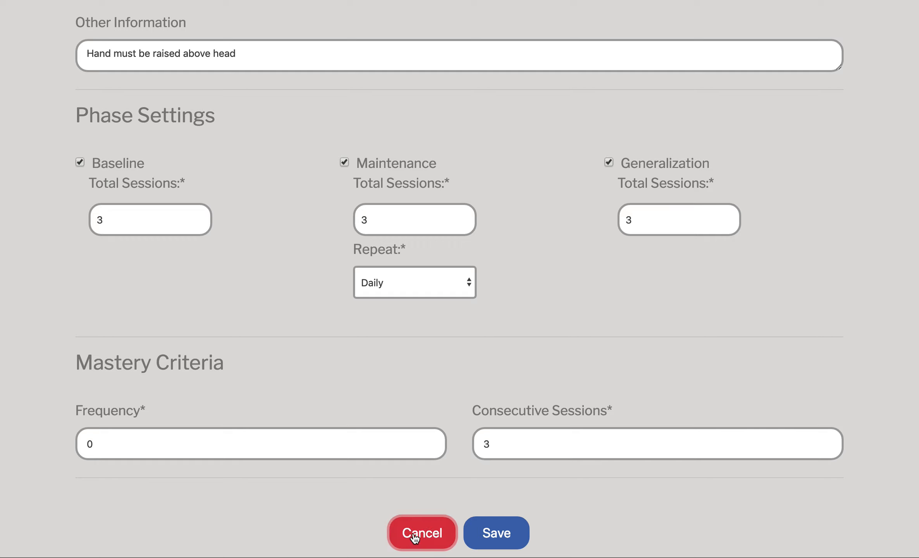
Step: Open Colors - Expressive and review its details and Primary and Secondary target lists
{"action": "left_click", "coordinate": [779, 347]}
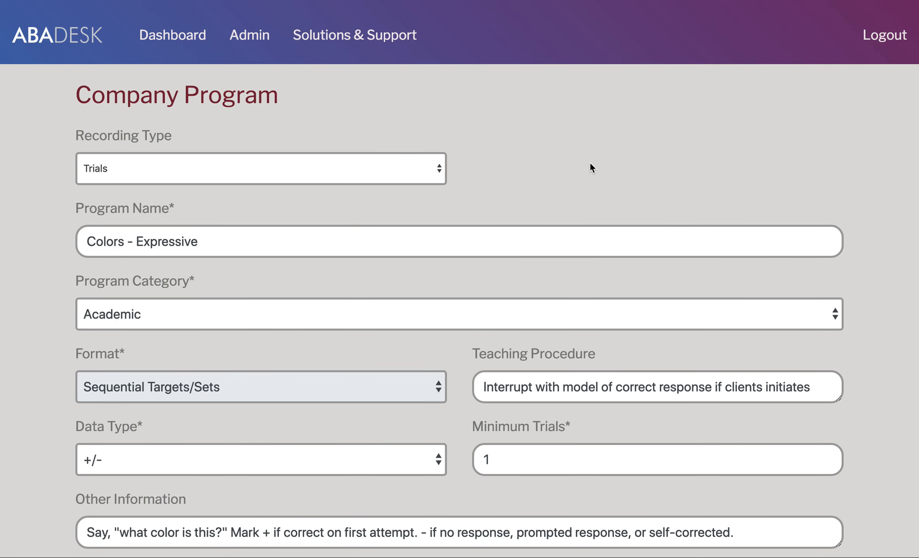
{"action": "scroll", "coordinate": [589, 167], "scroll_direction": "down", "scroll_amount": 2}
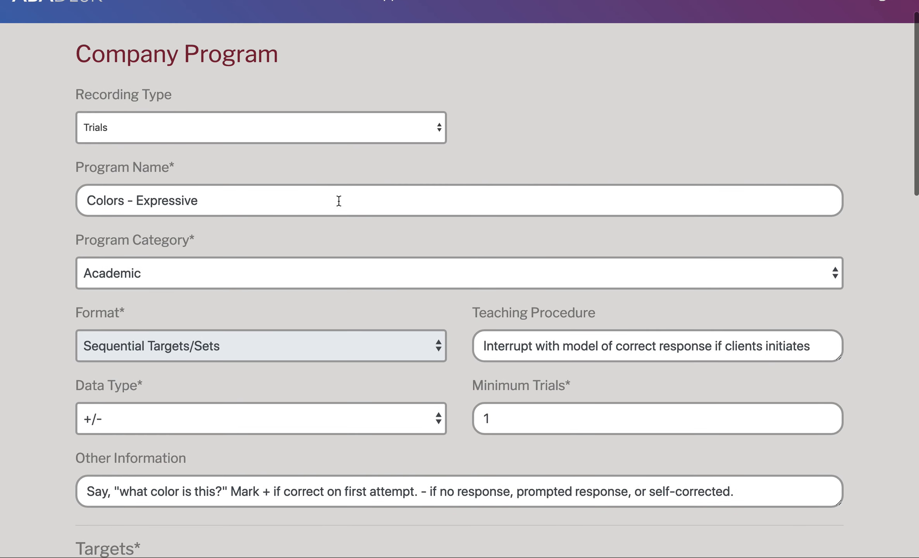
{"action": "scroll", "coordinate": [486, 236], "scroll_direction": "down", "scroll_amount": 8}
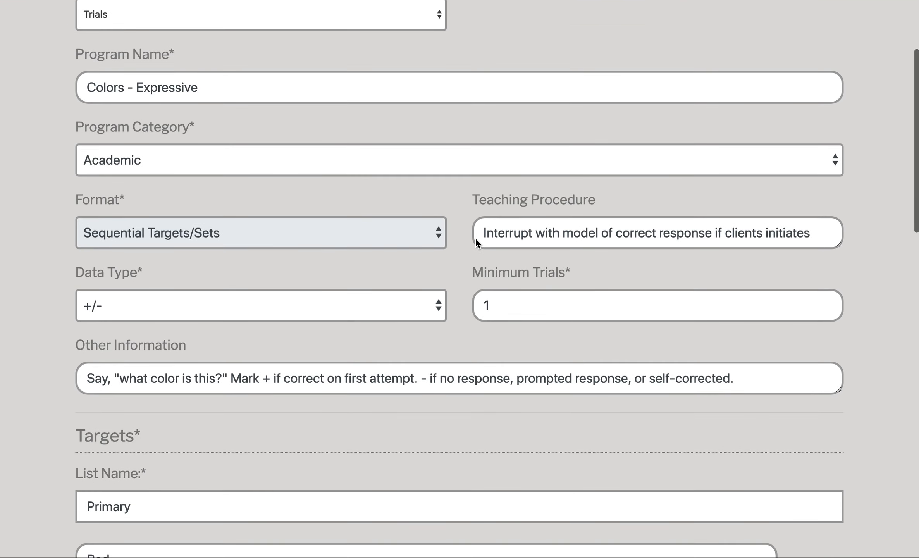
{"action": "scroll", "coordinate": [475, 238], "scroll_direction": "down", "scroll_amount": 3}
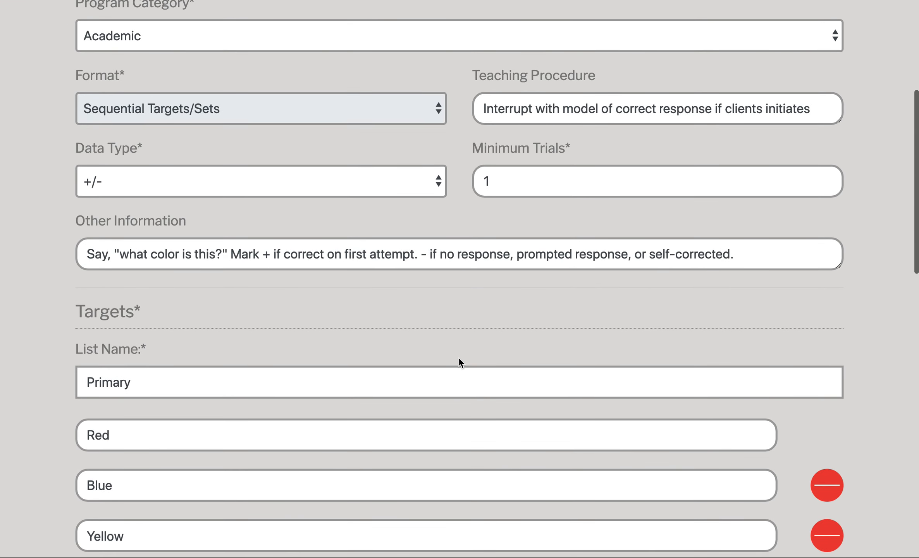
{"action": "scroll", "coordinate": [457, 359], "scroll_direction": "down", "scroll_amount": 3}
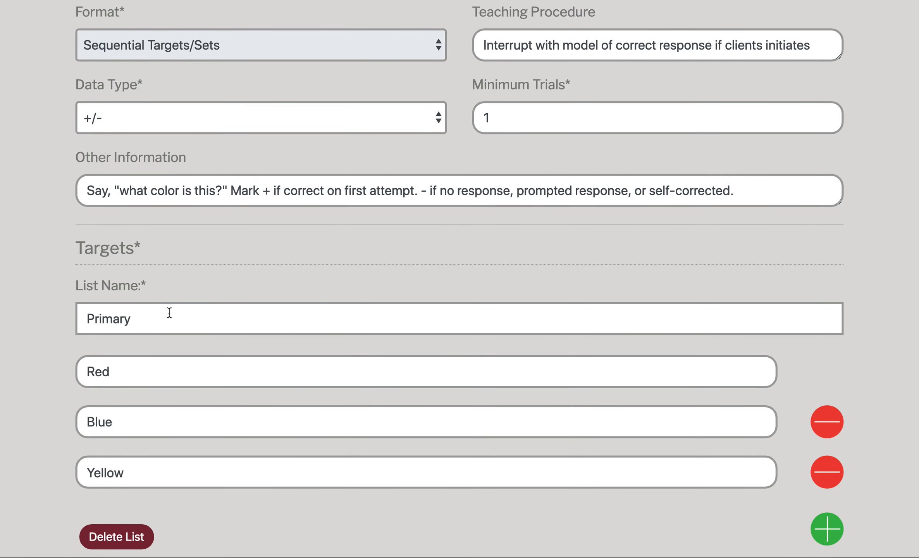
{"action": "scroll", "coordinate": [169, 312], "scroll_direction": "down", "scroll_amount": 1}
{"action": "scroll", "coordinate": [169, 312], "scroll_direction": "down", "scroll_amount": 9}
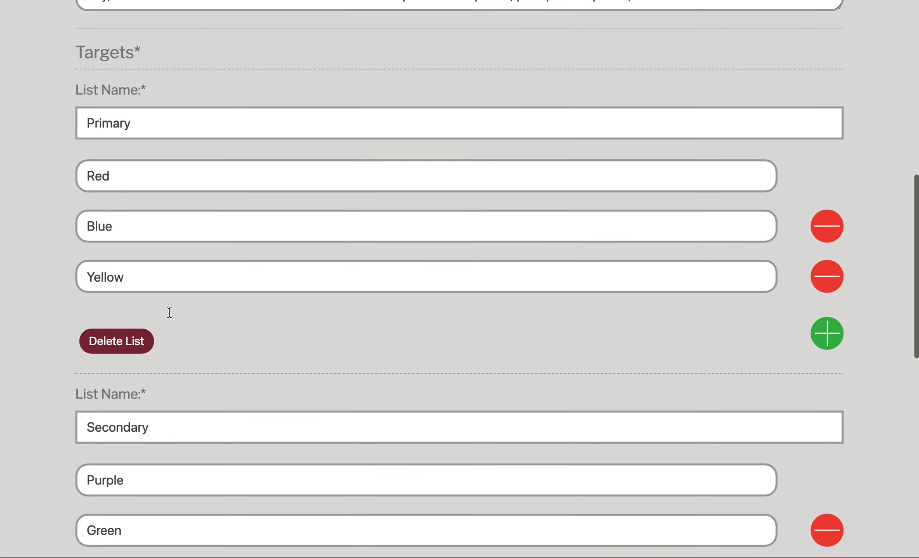
{"action": "scroll", "coordinate": [403, 185], "scroll_direction": "up", "scroll_amount": 1}
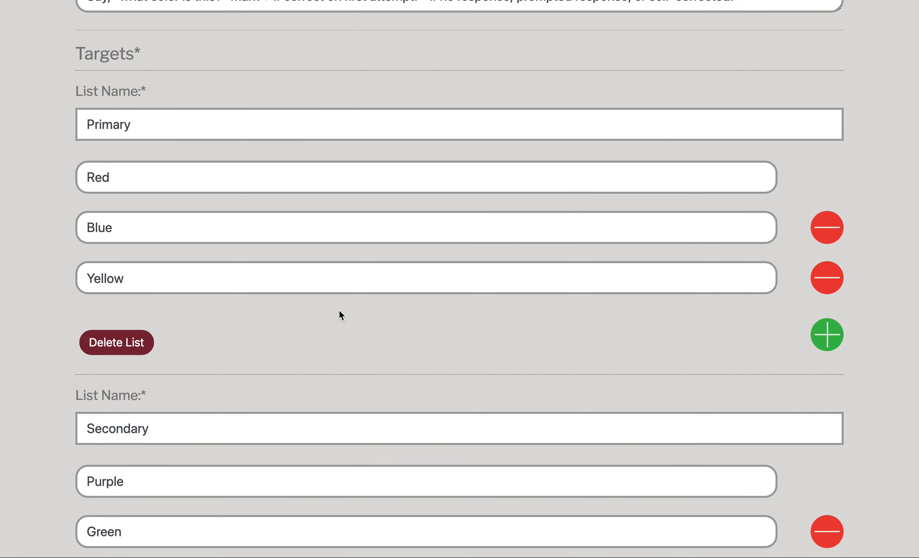
{"action": "scroll", "coordinate": [335, 306], "scroll_direction": "down", "scroll_amount": 4}
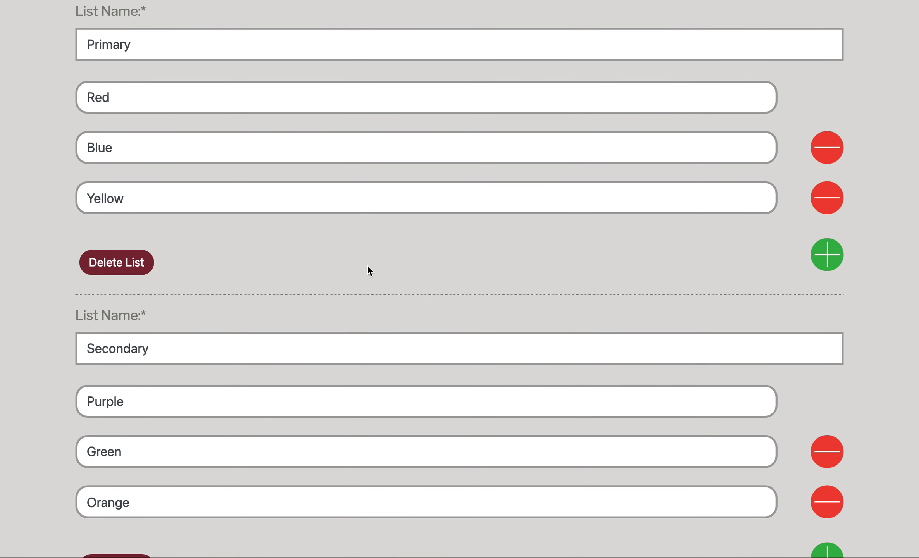
{"action": "scroll", "coordinate": [351, 288], "scroll_direction": "up", "scroll_amount": 5}
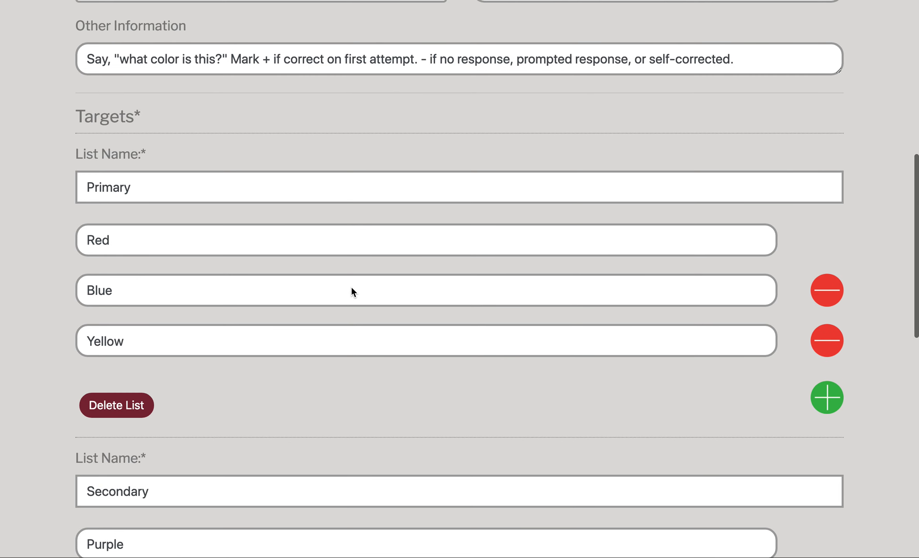
{"action": "scroll", "coordinate": [351, 289], "scroll_direction": "up", "scroll_amount": 10}
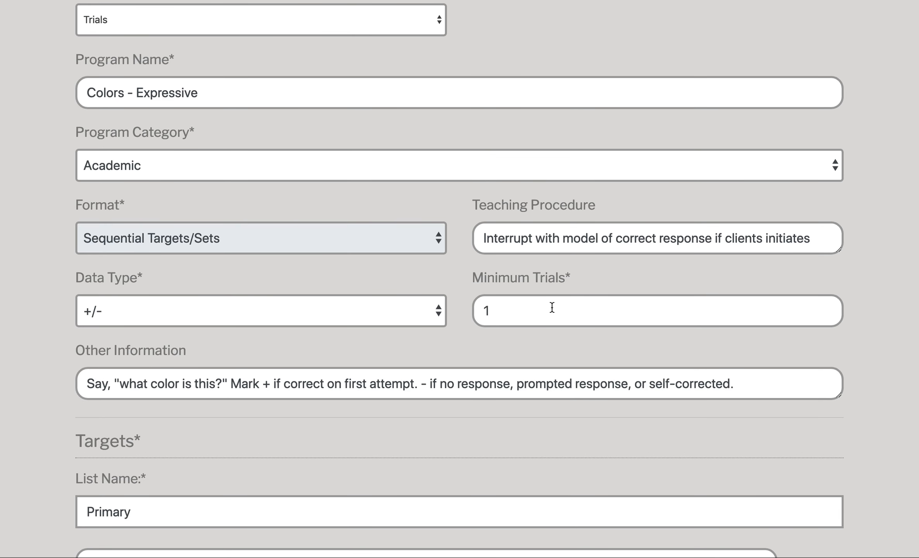
{"action": "scroll", "coordinate": [256, 475], "scroll_direction": "down", "scroll_amount": 2}
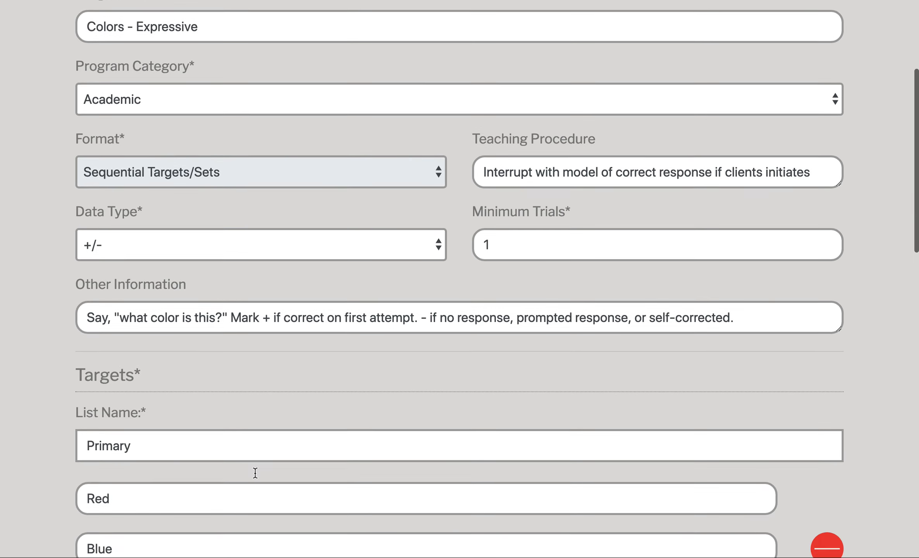
{"action": "scroll", "coordinate": [256, 472], "scroll_direction": "down", "scroll_amount": 1}
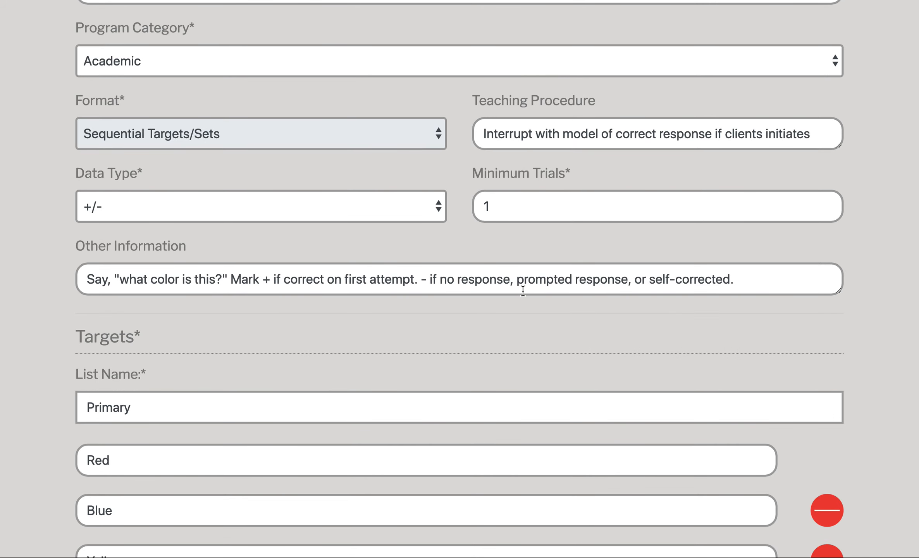
{"action": "scroll", "coordinate": [522, 289], "scroll_direction": "up", "scroll_amount": 1}
{"action": "scroll", "coordinate": [526, 239], "scroll_direction": "down", "scroll_amount": 1}
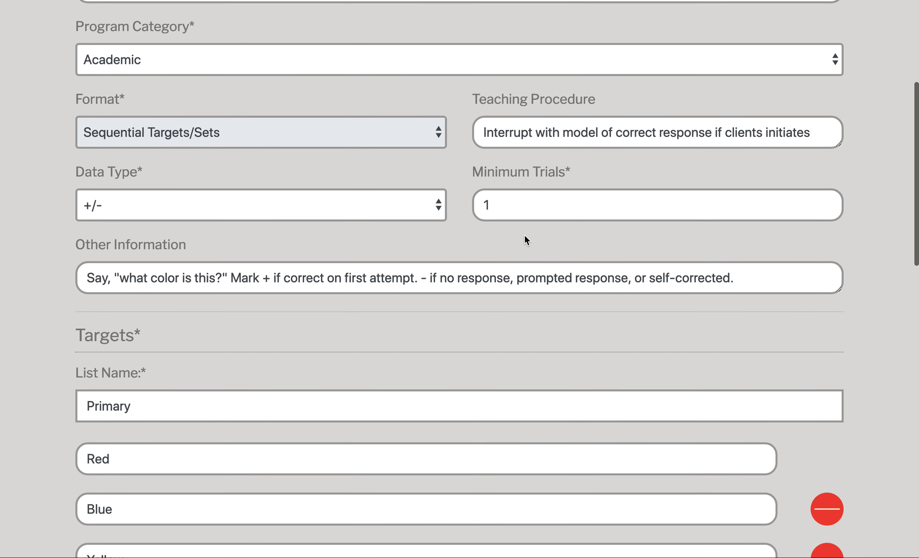
Step: Leave Minimum Trials at 1 and review 1 Baseline session and 100% mastery over 3 sessions
{"action": "left_click", "coordinate": [505, 201]}
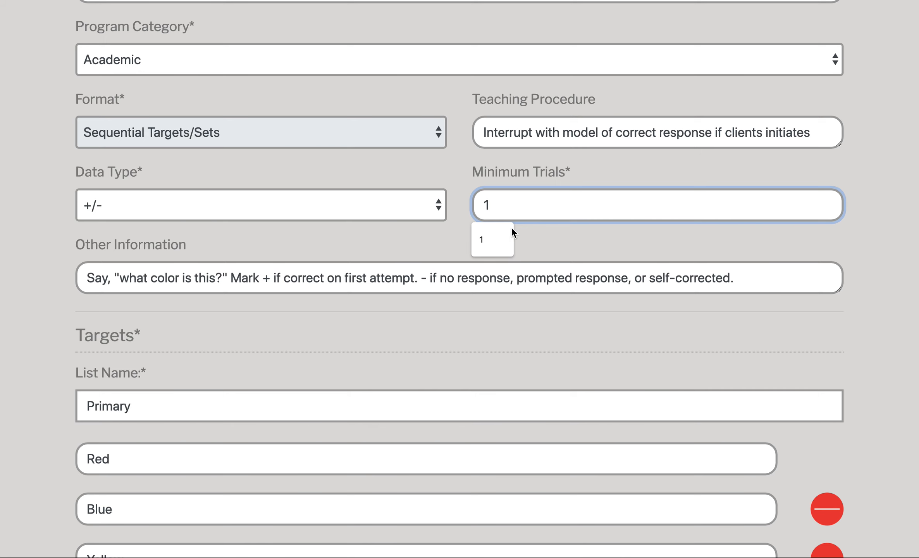
{"action": "left_click", "coordinate": [618, 238]}
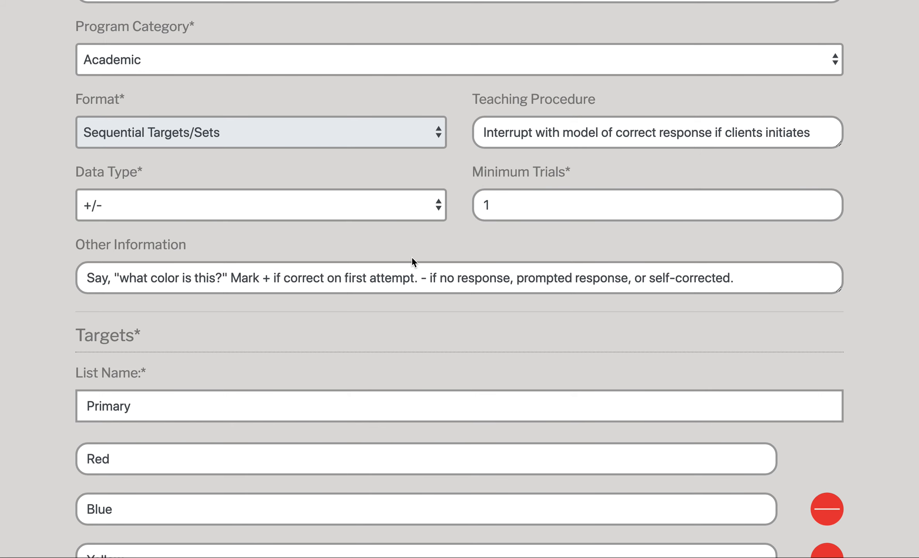
{"action": "scroll", "coordinate": [411, 256], "scroll_direction": "down", "scroll_amount": 7}
{"action": "scroll", "coordinate": [379, 306], "scroll_direction": "down", "scroll_amount": 1}
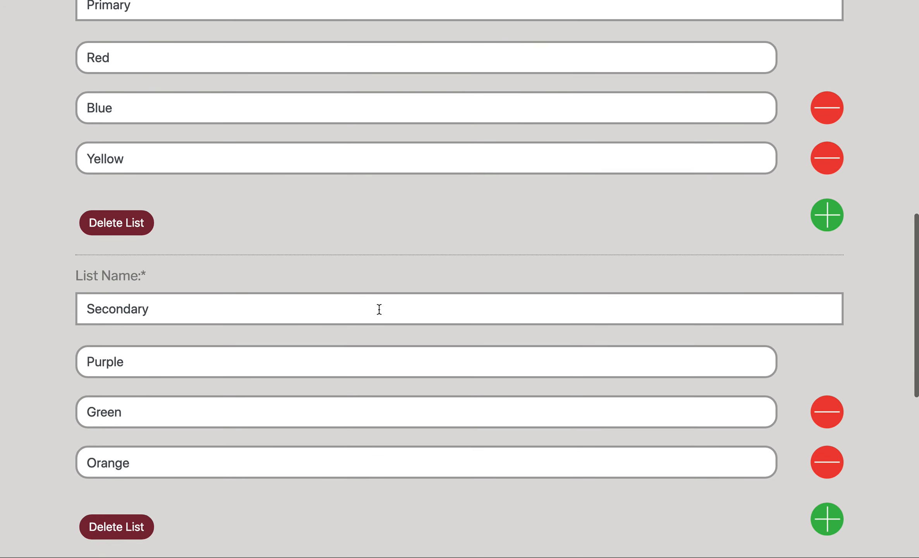
{"action": "scroll", "coordinate": [385, 310], "scroll_direction": "down", "scroll_amount": 5}
{"action": "scroll", "coordinate": [387, 310], "scroll_direction": "down", "scroll_amount": 9}
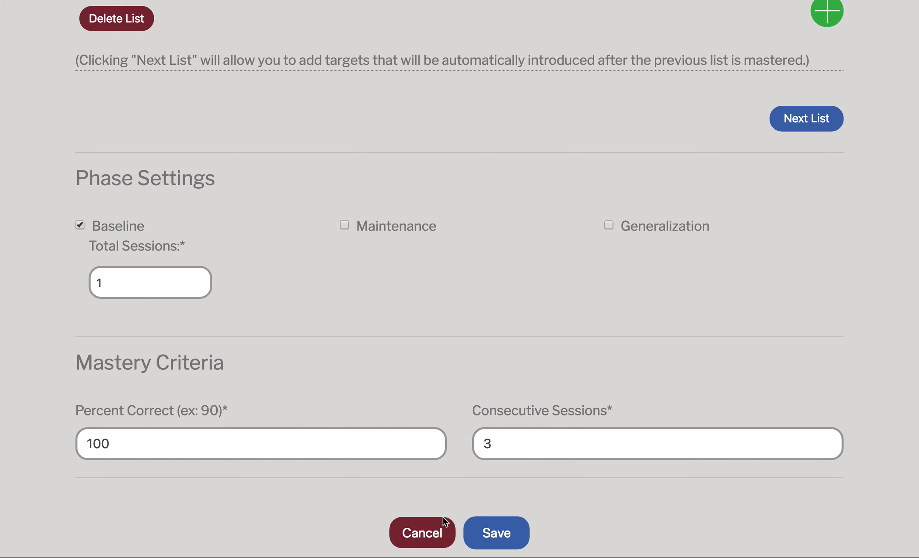
Step: Close Colors - Expressive unsaved and open the Engagement With Peers program
{"action": "left_click", "coordinate": [417, 536]}
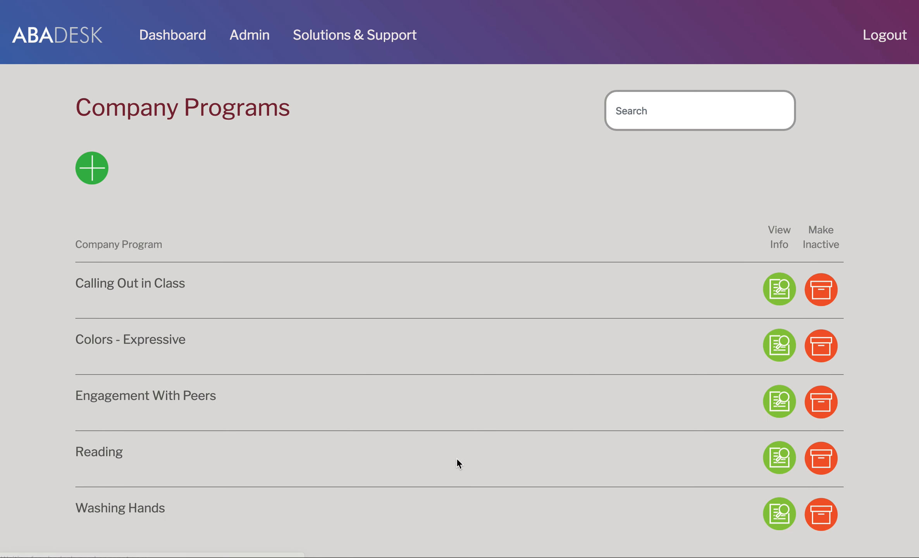
{"action": "left_click", "coordinate": [775, 412]}
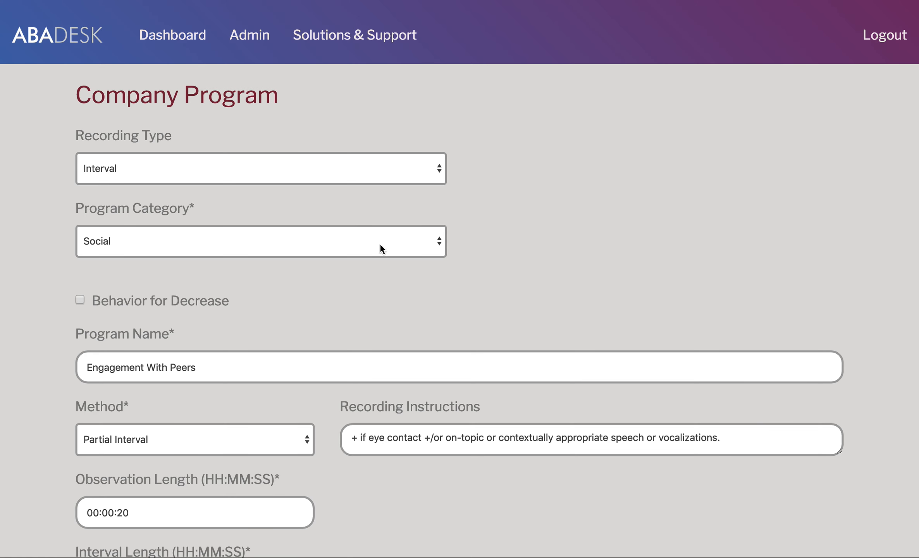
{"action": "scroll", "coordinate": [566, 266], "scroll_direction": "down", "scroll_amount": 4}
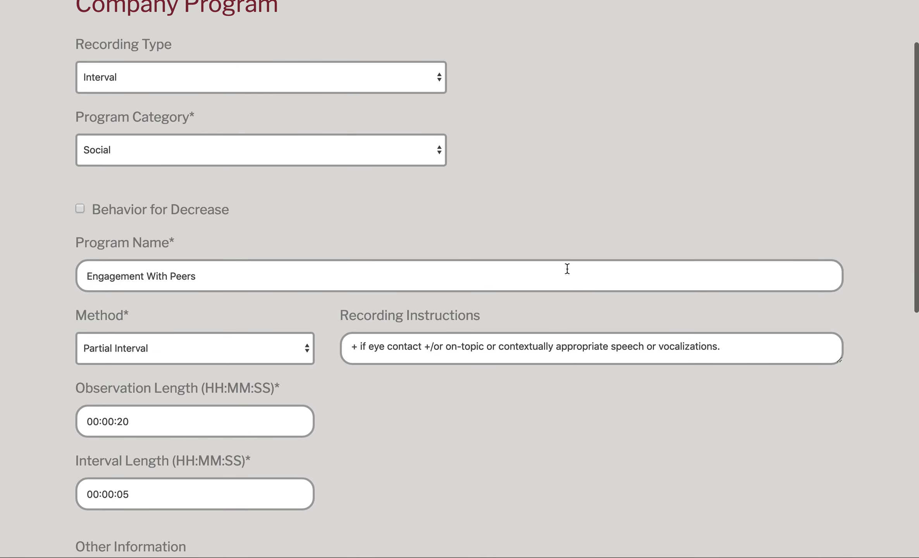
{"action": "scroll", "coordinate": [572, 268], "scroll_direction": "down", "scroll_amount": 12}
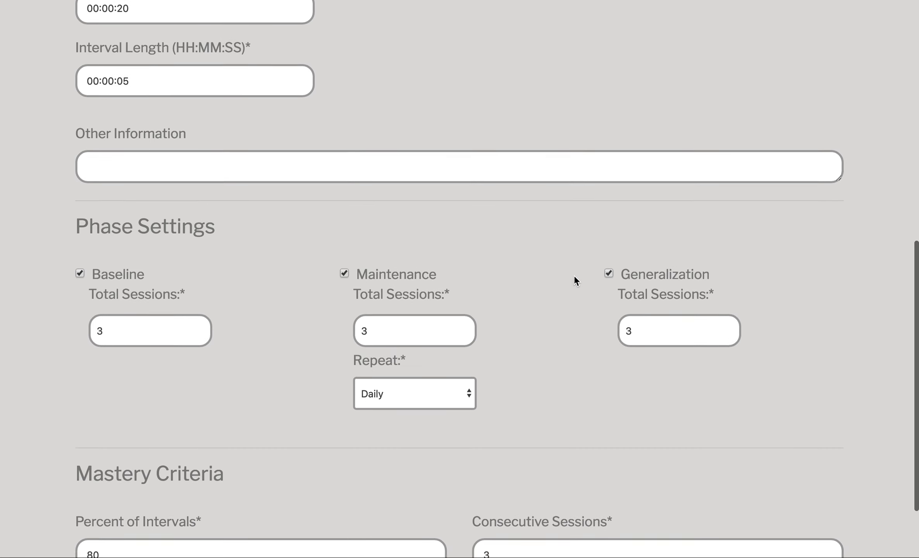
{"action": "scroll", "coordinate": [574, 279], "scroll_direction": "up", "scroll_amount": 11}
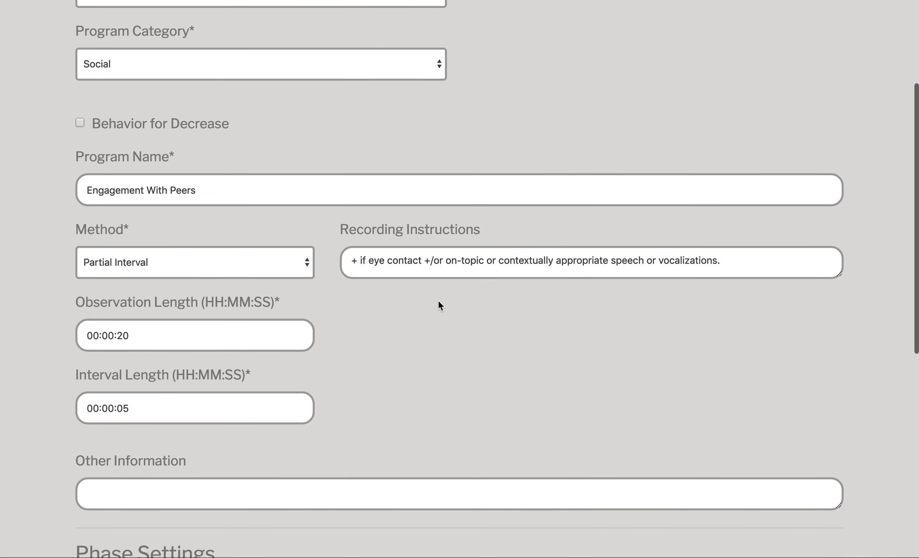
Step: Keep Partial Interval as the method and cancel back to Company Programs unsaved
{"action": "left_click", "coordinate": [246, 265]}
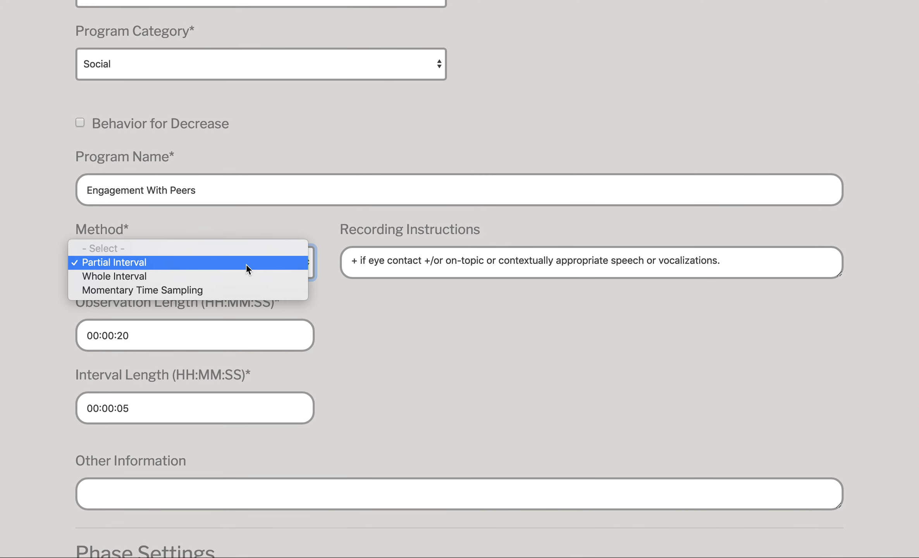
{"action": "left_click", "coordinate": [267, 262]}
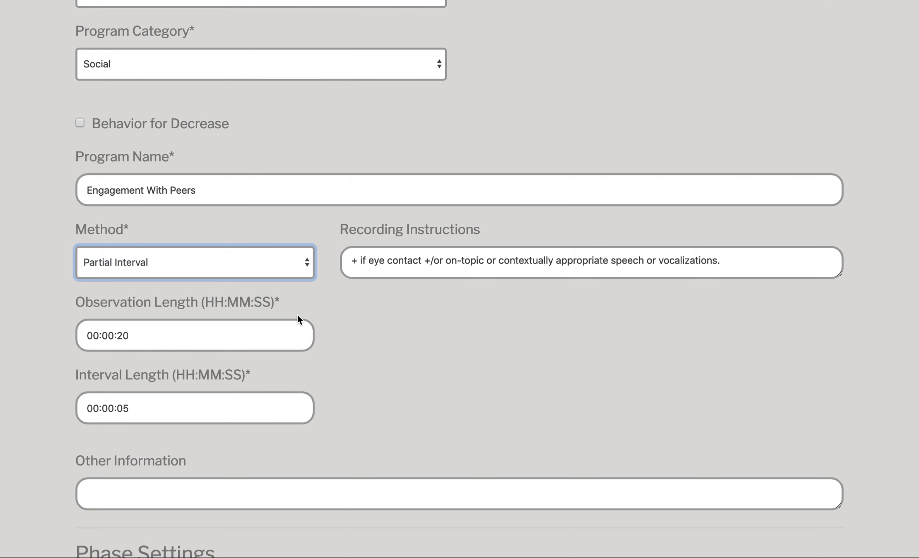
{"action": "left_click", "coordinate": [266, 269]}
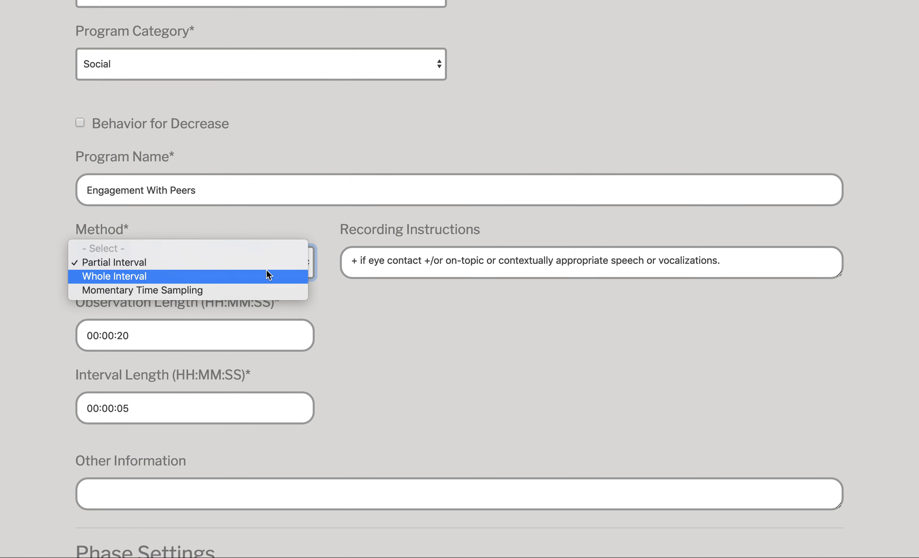
{"action": "left_click", "coordinate": [154, 262]}
{"action": "scroll", "coordinate": [484, 354], "scroll_direction": "down", "scroll_amount": 10}
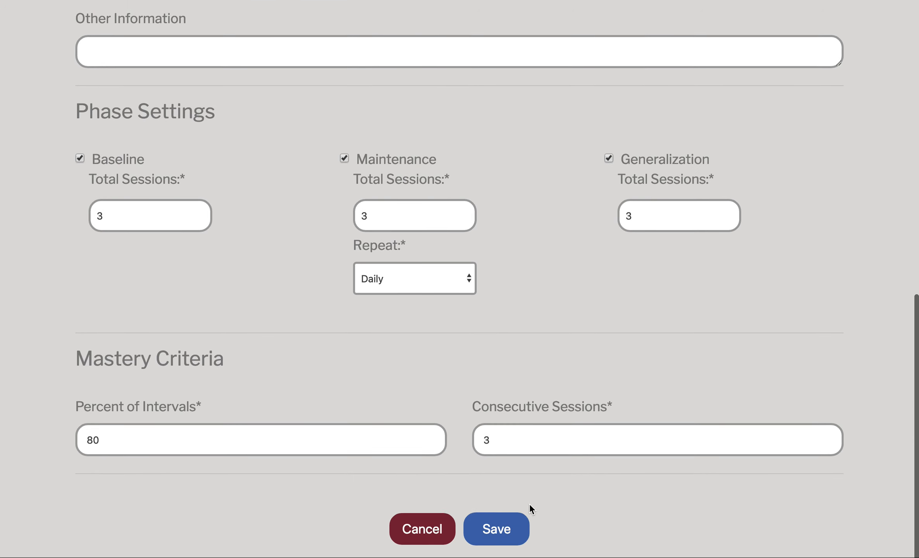
{"action": "left_click", "coordinate": [432, 529]}
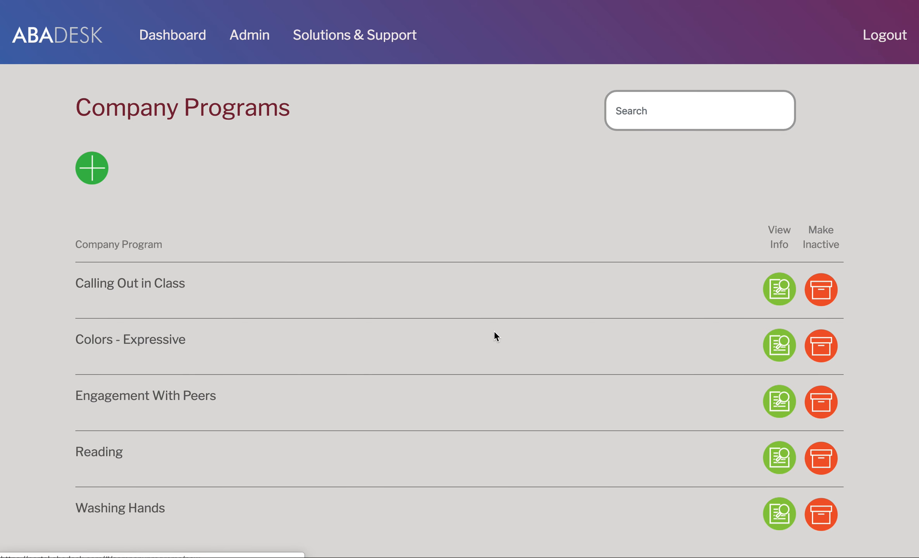
{"action": "scroll", "coordinate": [665, 437], "scroll_direction": "down", "scroll_amount": 2}
{"action": "left_click", "coordinate": [778, 398]}
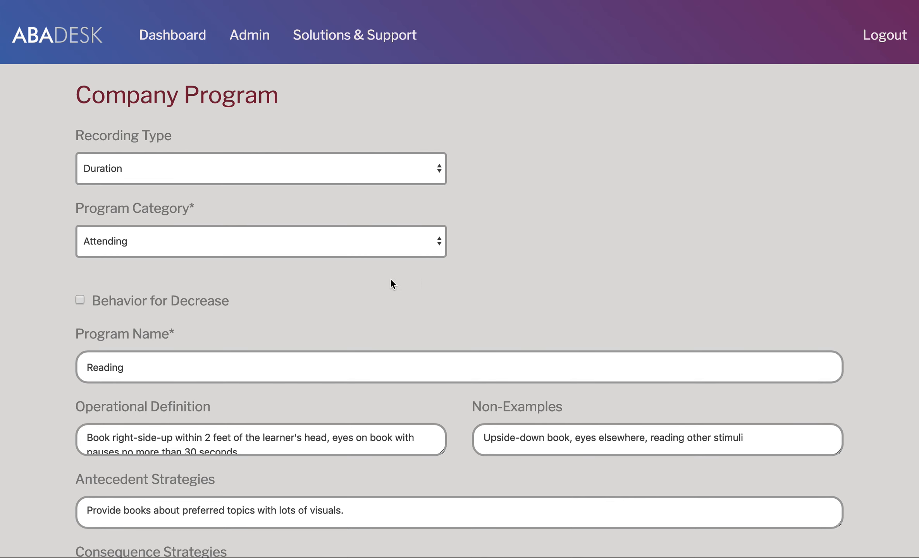
{"action": "scroll", "coordinate": [429, 282], "scroll_direction": "down", "scroll_amount": 5}
{"action": "scroll", "coordinate": [429, 278], "scroll_direction": "down", "scroll_amount": 3}
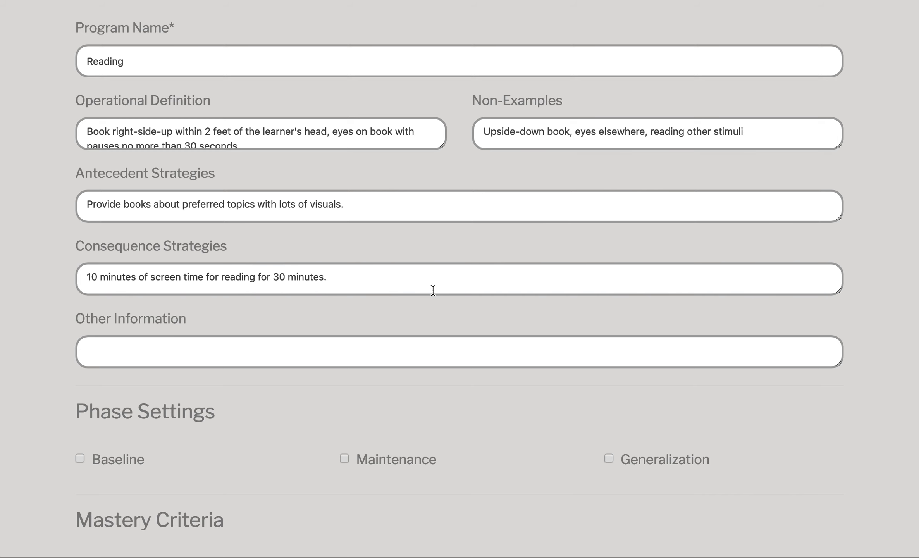
{"action": "scroll", "coordinate": [319, 374], "scroll_direction": "down", "scroll_amount": 1}
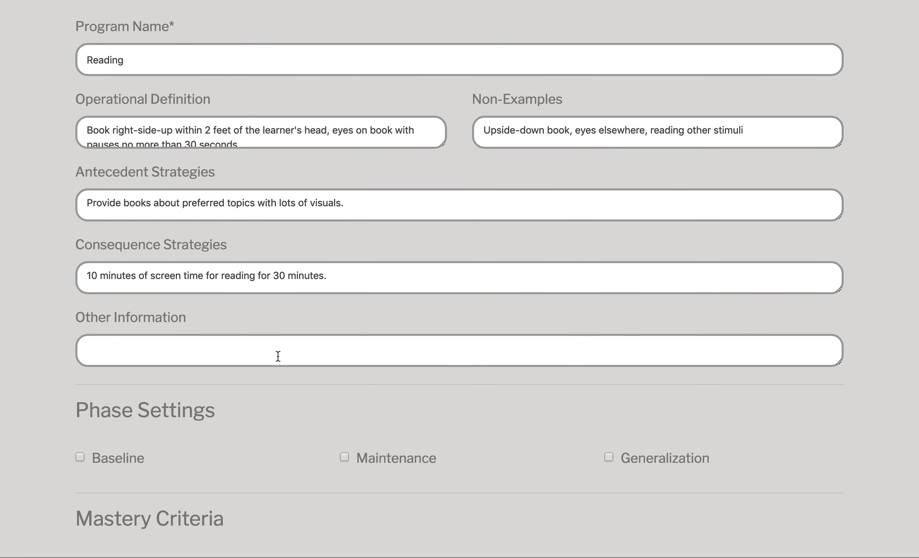
{"action": "scroll", "coordinate": [276, 357], "scroll_direction": "up", "scroll_amount": 2}
{"action": "left_click", "coordinate": [79, 44]}
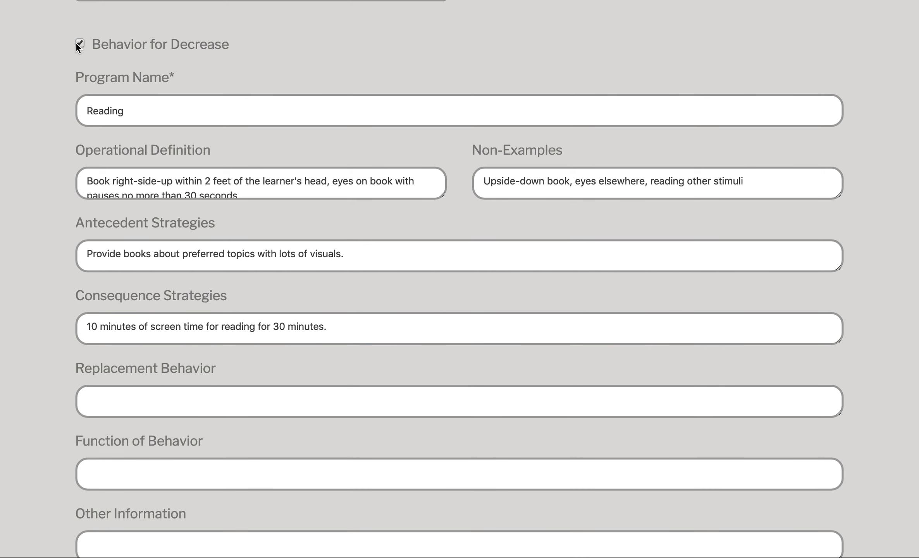
{"action": "left_click", "coordinate": [80, 43]}
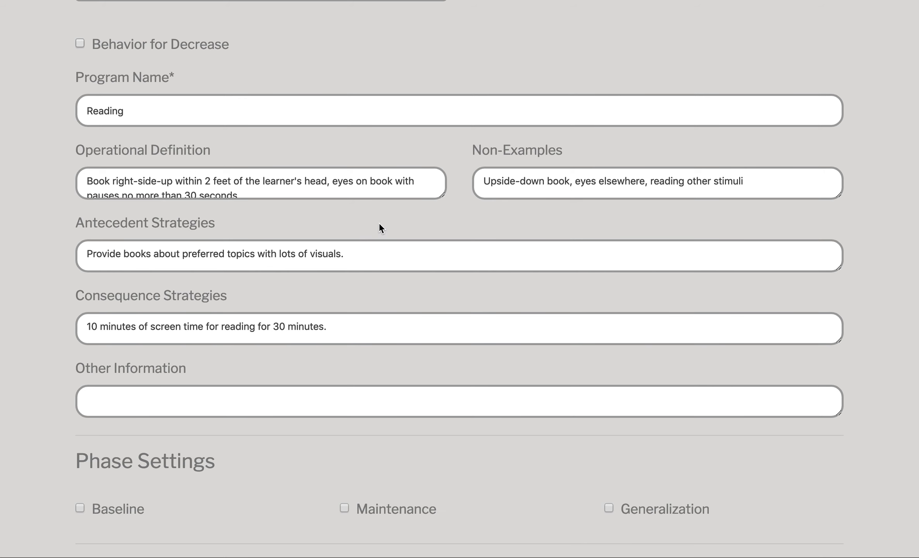
{"action": "scroll", "coordinate": [378, 226], "scroll_direction": "down", "scroll_amount": 5}
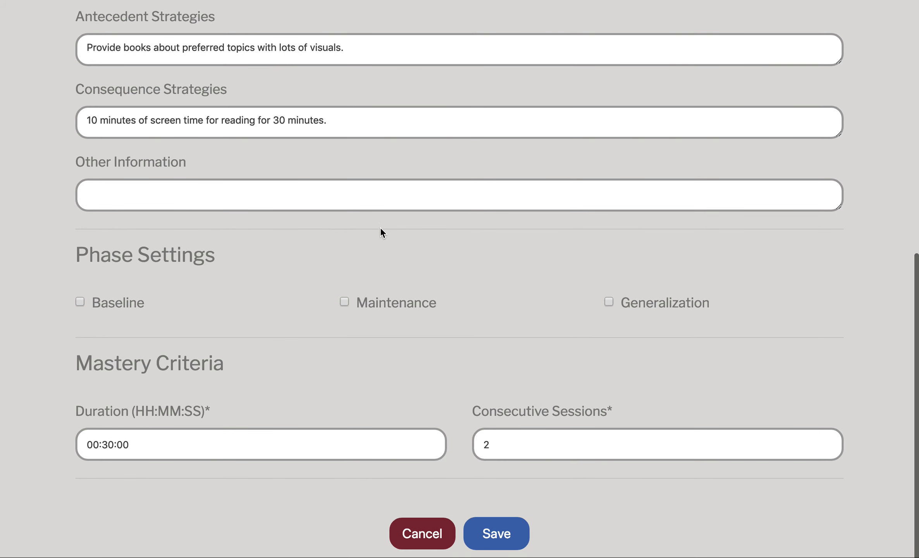
{"action": "left_click", "coordinate": [443, 535]}
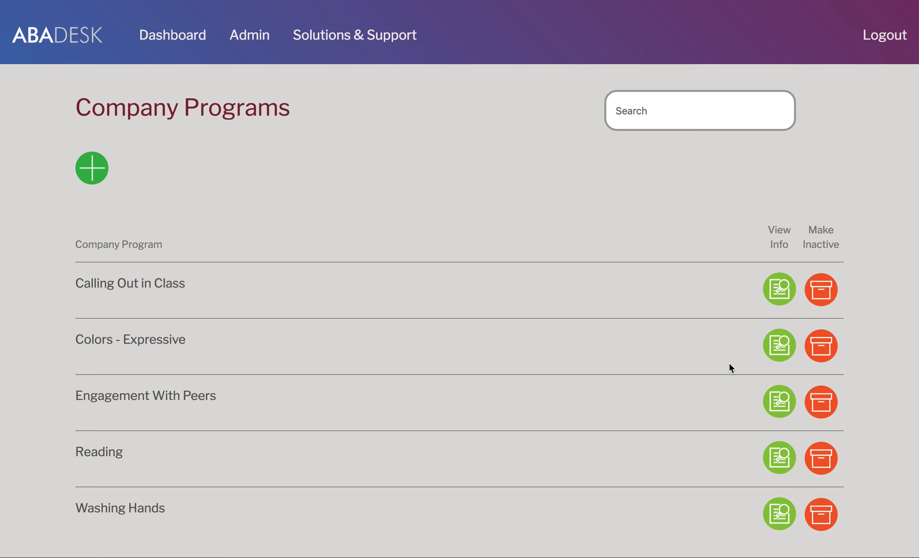
Step: Open the Washing Hands program and keep +/- as its data type
{"action": "left_click", "coordinate": [780, 523]}
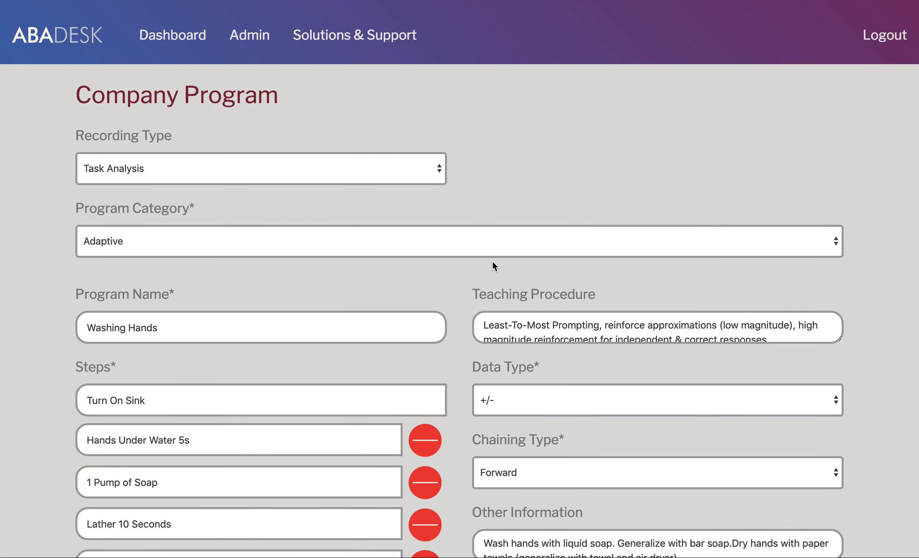
{"action": "scroll", "coordinate": [309, 345], "scroll_direction": "down", "scroll_amount": 5}
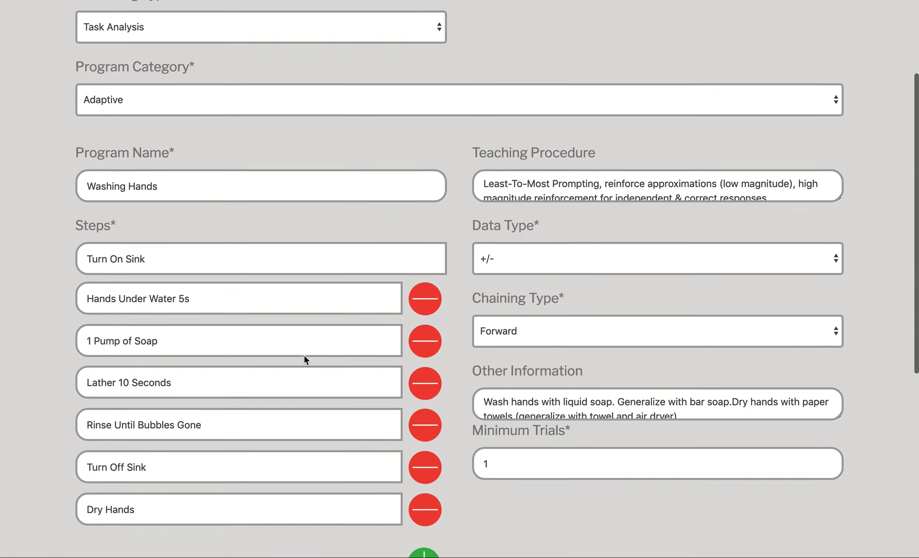
{"action": "scroll", "coordinate": [304, 359], "scroll_direction": "up", "scroll_amount": 2}
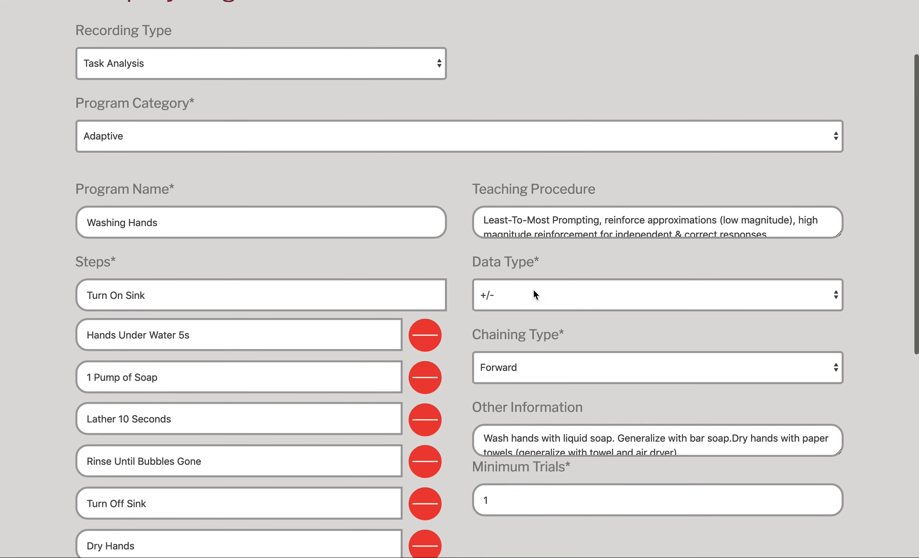
{"action": "left_click", "coordinate": [601, 298]}
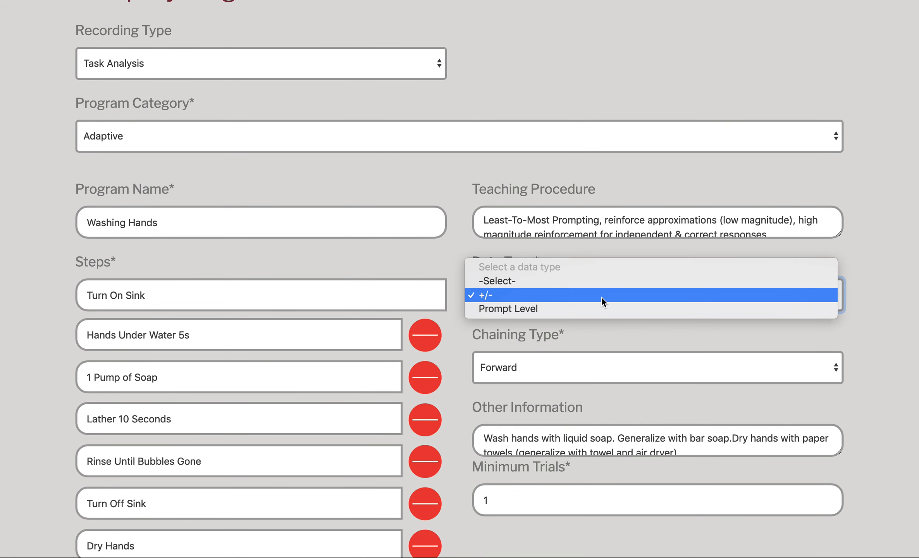
{"action": "left_click", "coordinate": [501, 295]}
Step: Keep Forward chaining, check Minimum Trials, and review the 2-session mastery criterion
{"action": "scroll", "coordinate": [724, 310], "scroll_direction": "down", "scroll_amount": 1}
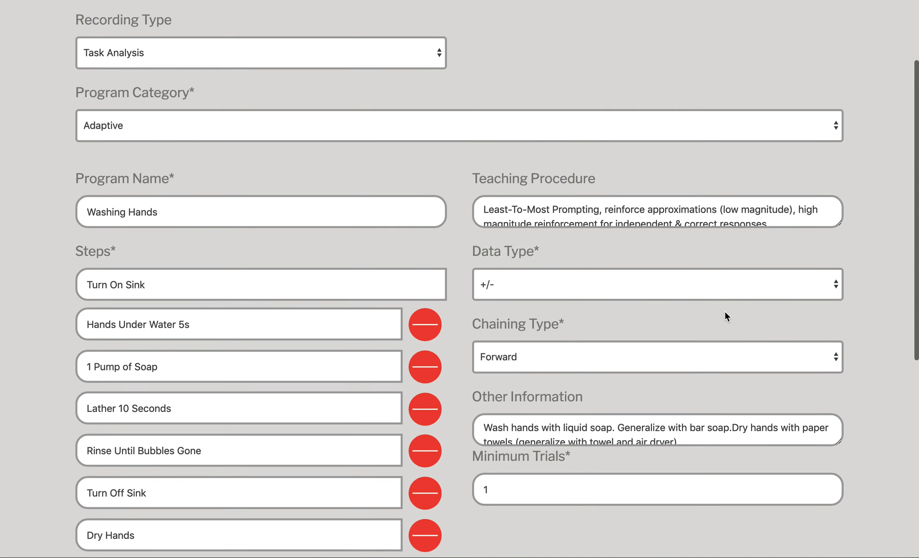
{"action": "scroll", "coordinate": [724, 311], "scroll_direction": "down", "scroll_amount": 3}
{"action": "left_click", "coordinate": [620, 331]}
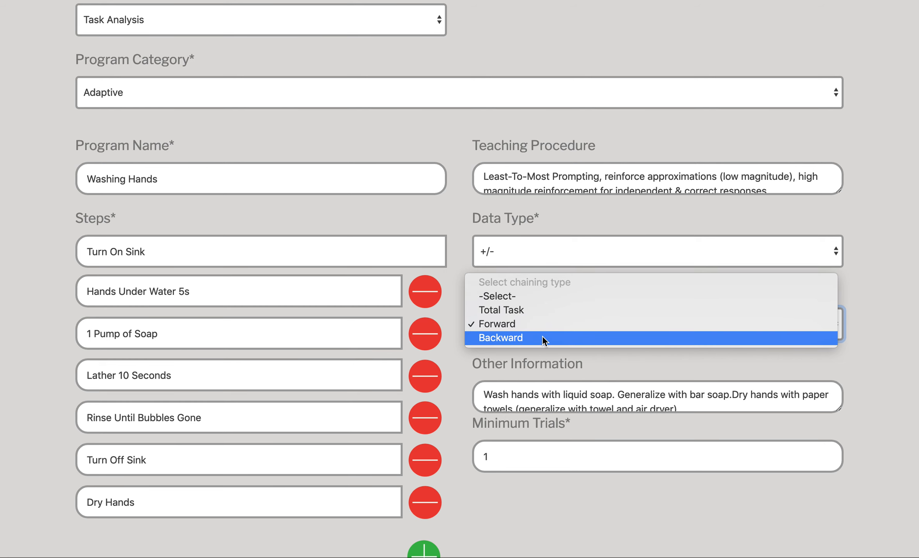
{"action": "left_click", "coordinate": [863, 340]}
{"action": "scroll", "coordinate": [850, 346], "scroll_direction": "down", "scroll_amount": 3}
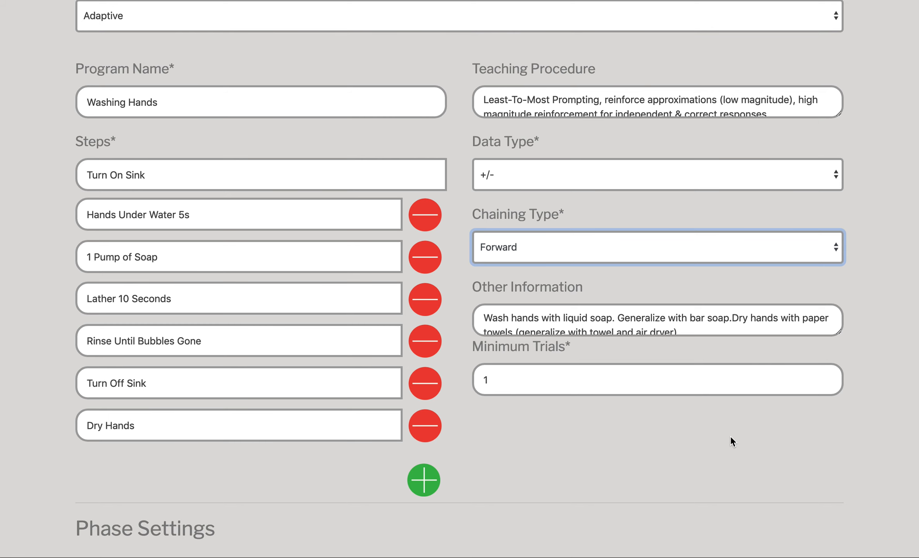
{"action": "left_click", "coordinate": [513, 379]}
{"action": "left_click", "coordinate": [867, 463]}
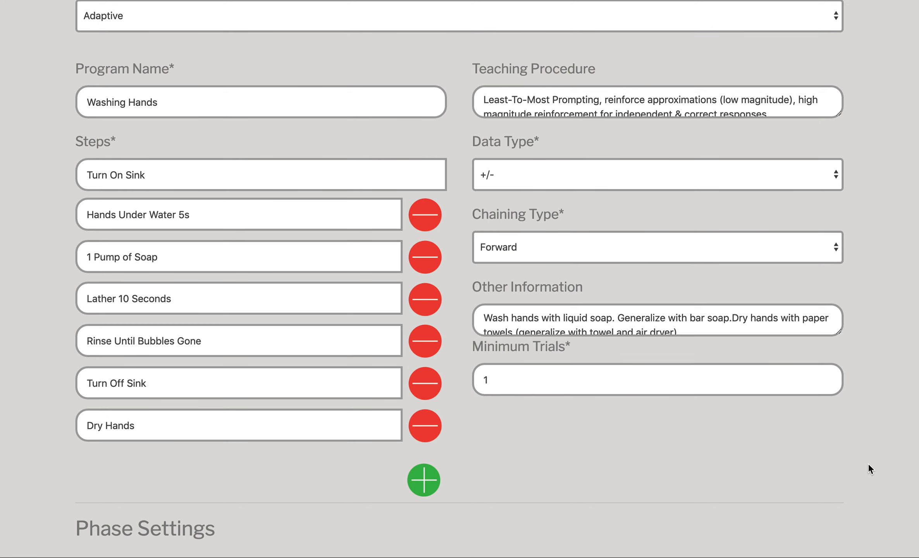
{"action": "scroll", "coordinate": [700, 424], "scroll_direction": "down", "scroll_amount": 6}
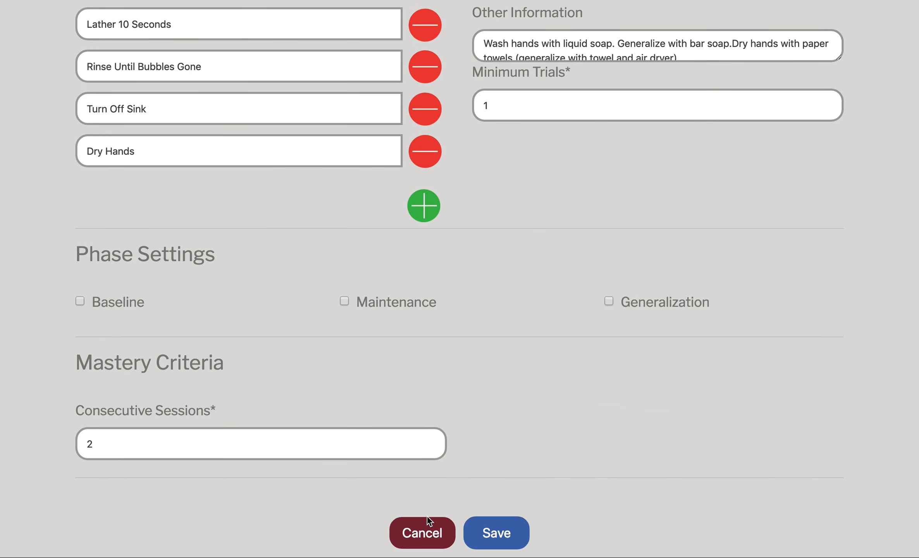
Step: Close Washing Hands unsaved and go to the Dashboard's Clients list
{"action": "left_click", "coordinate": [424, 534]}
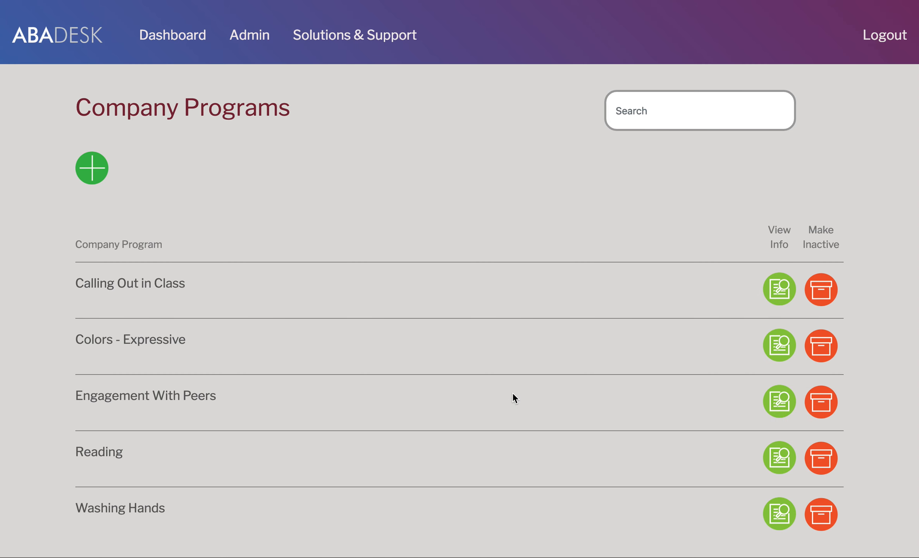
{"action": "scroll", "coordinate": [511, 391], "scroll_direction": "down", "scroll_amount": 3}
{"action": "scroll", "coordinate": [512, 392], "scroll_direction": "down", "scroll_amount": 1}
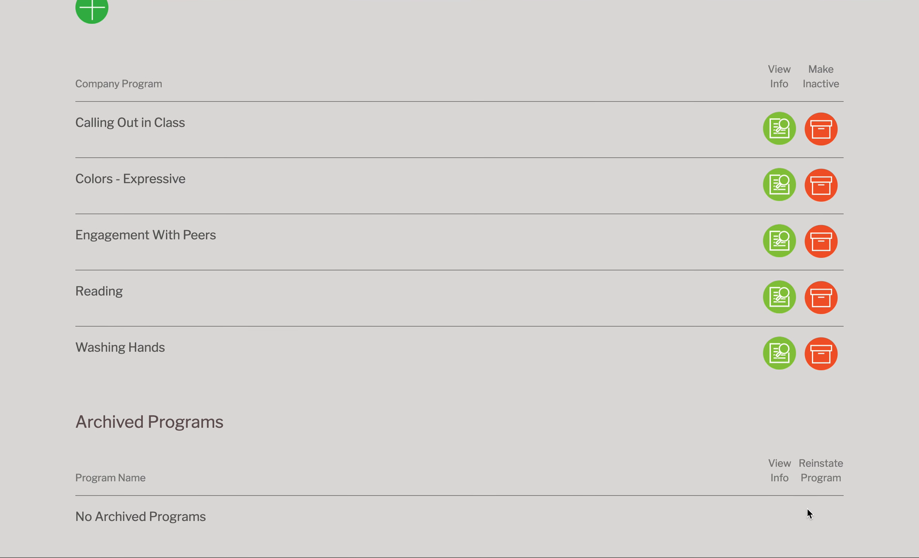
{"action": "scroll", "coordinate": [820, 519], "scroll_direction": "up", "scroll_amount": 4}
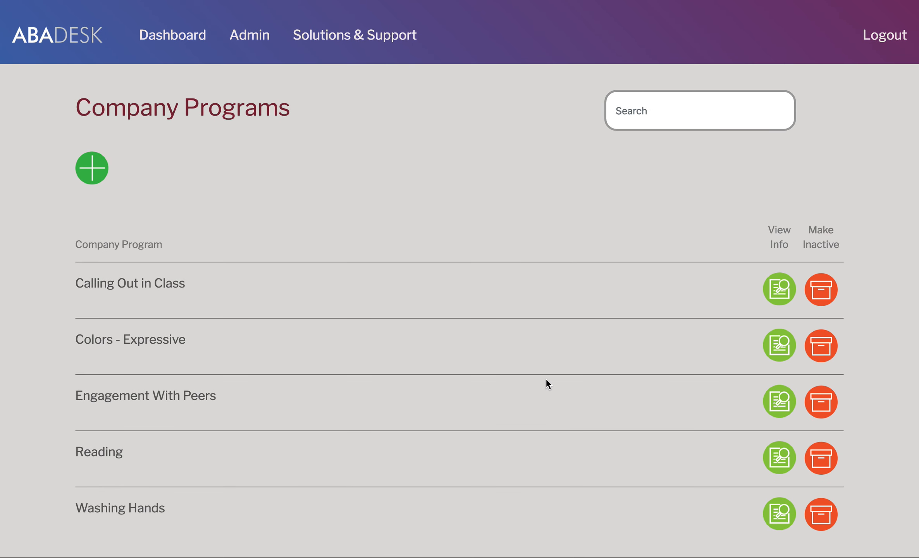
{"action": "left_click", "coordinate": [170, 36]}
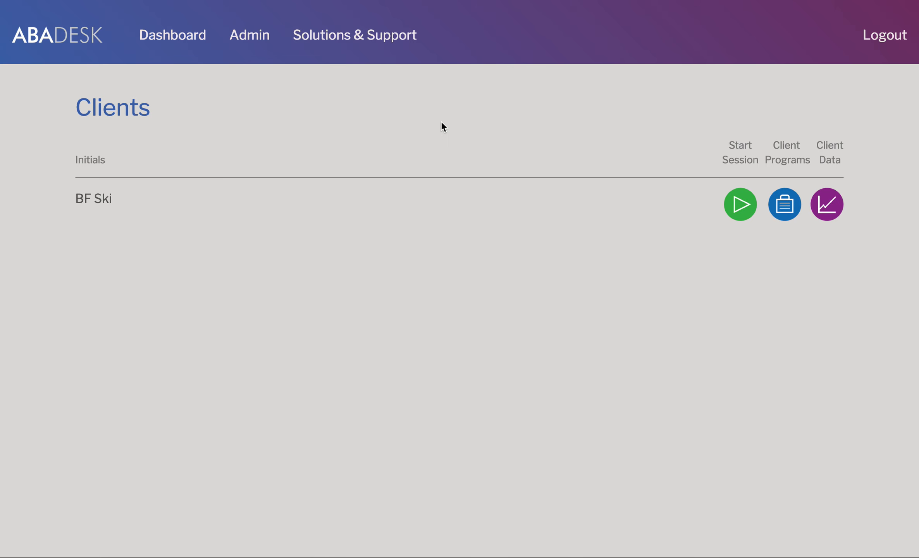
Step: From BF Sk's empty program list, try a blank Interval program form, then cancel back to Company Programs
{"action": "left_click", "coordinate": [790, 214]}
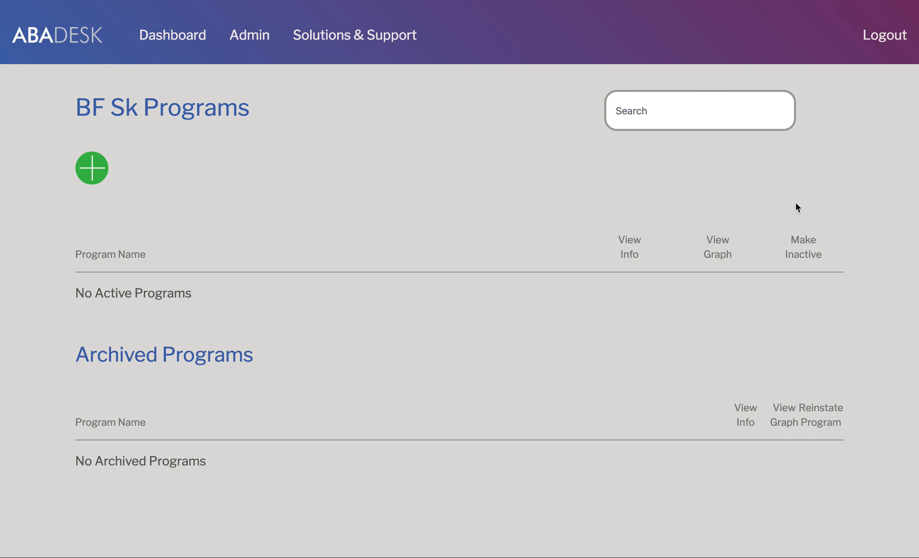
{"action": "left_click", "coordinate": [92, 178]}
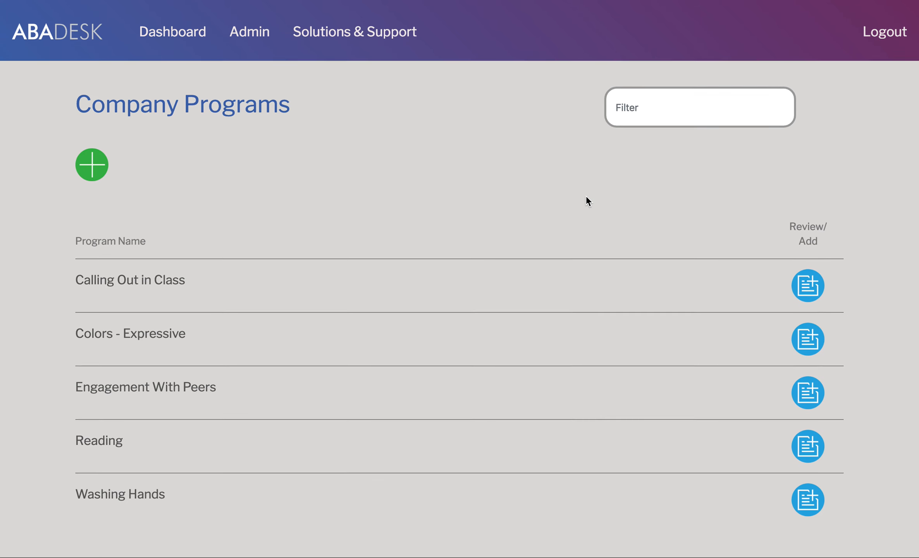
{"action": "left_click", "coordinate": [92, 168]}
{"action": "left_click", "coordinate": [368, 176]}
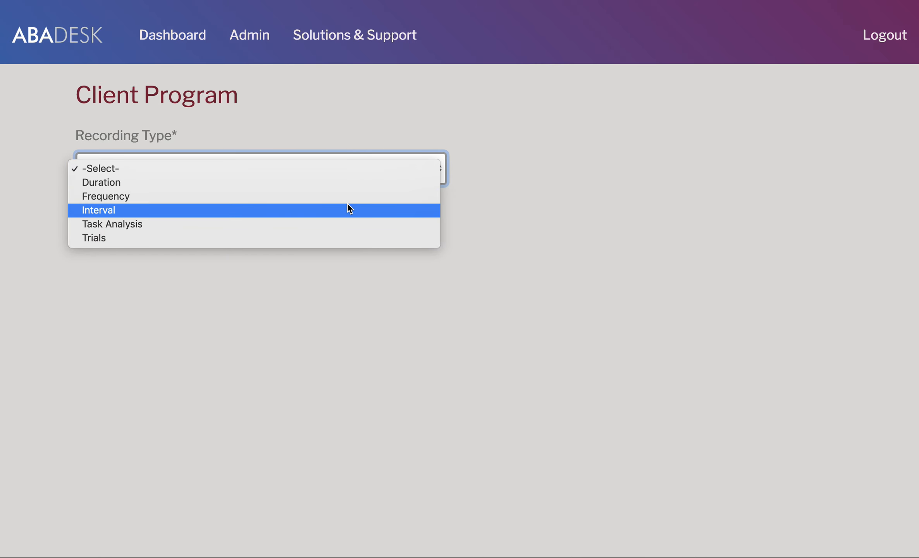
{"action": "left_click", "coordinate": [348, 208]}
{"action": "scroll", "coordinate": [871, 272], "scroll_direction": "down", "scroll_amount": 10}
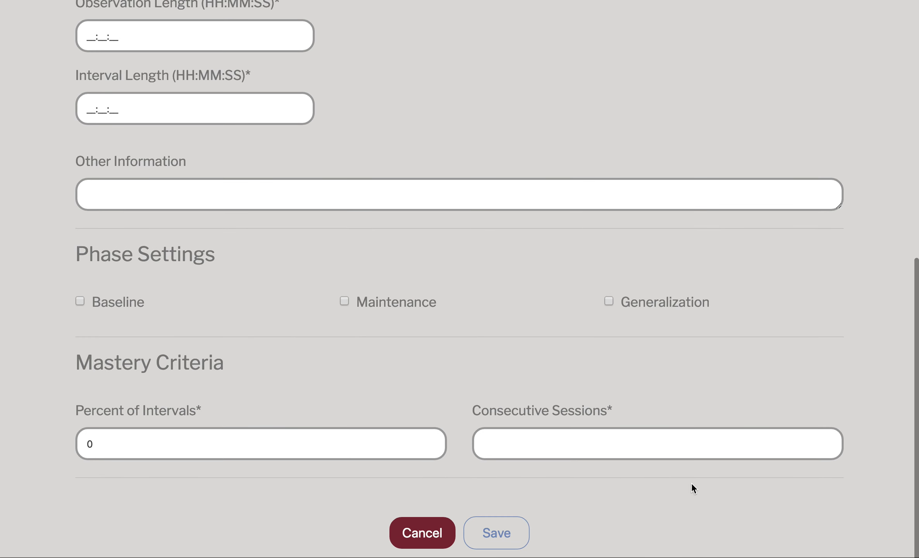
{"action": "left_click", "coordinate": [439, 532]}
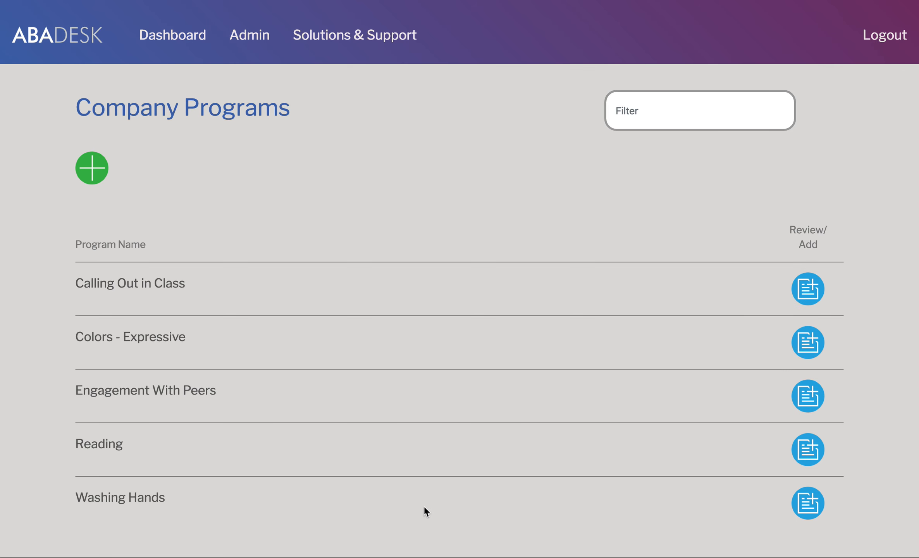
Step: Add Calling Out in Class to BF Sk with its preset name, clearing stray typed characters before saving
{"action": "left_click", "coordinate": [807, 293]}
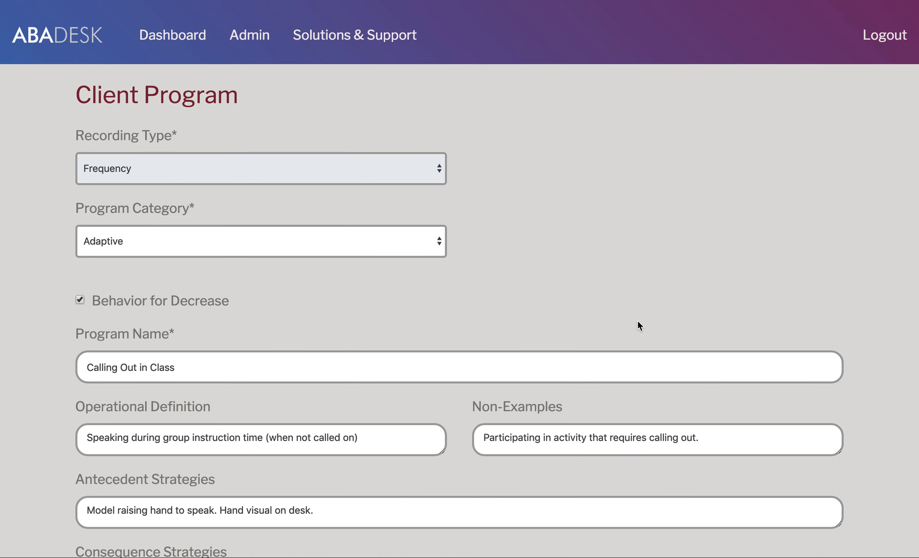
{"action": "scroll", "coordinate": [511, 208], "scroll_direction": "down", "scroll_amount": 2}
{"action": "left_click", "coordinate": [203, 291]}
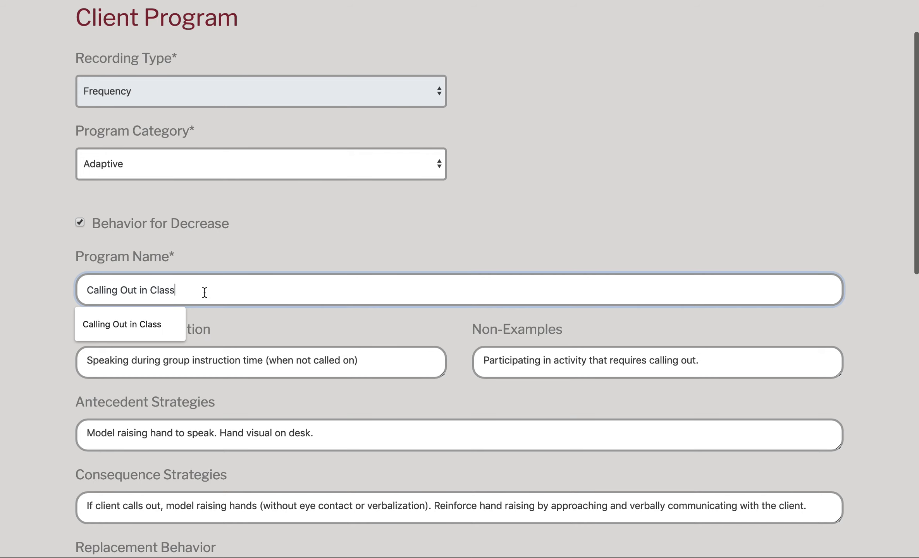
{"action": "type", "text": "ljlfkjd"}
{"action": "key", "text": "BackSpace"}
{"action": "key", "text": "BackSpace"}
{"action": "key", "text": "BackSpace"}
{"action": "key", "text": "BackSpace"}
{"action": "key", "text": "BackSpace"}
{"action": "key", "text": "BackSpace"}
{"action": "key", "text": "BackSpace"}
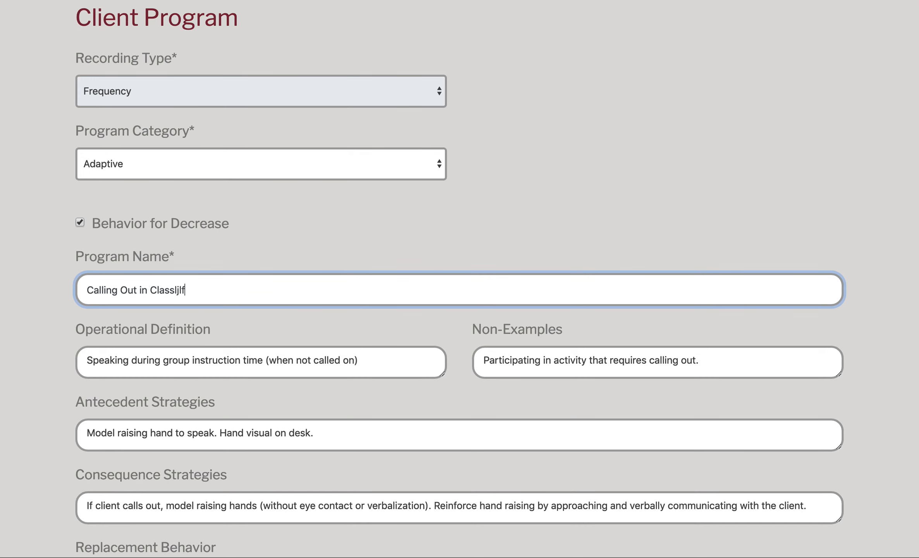
{"action": "scroll", "coordinate": [195, 292], "scroll_direction": "down", "scroll_amount": 10}
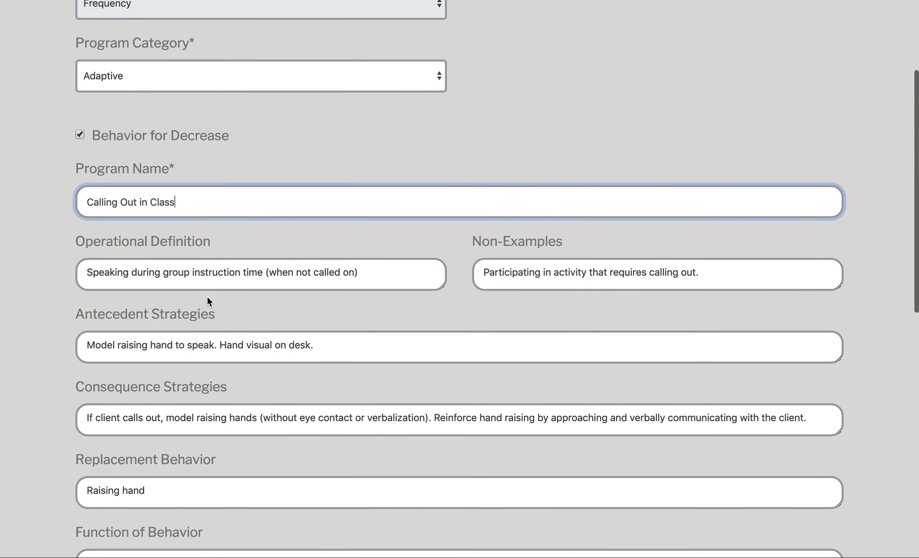
{"action": "left_click", "coordinate": [492, 535]}
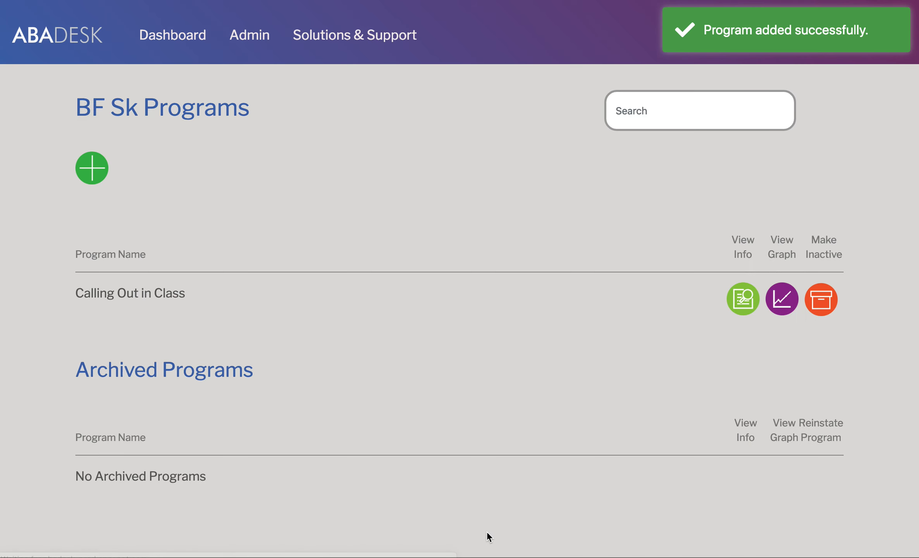
Step: Add Colors - Expressive and Engagement With Peers from Company Programs to BF Sk
{"action": "left_click", "coordinate": [92, 168]}
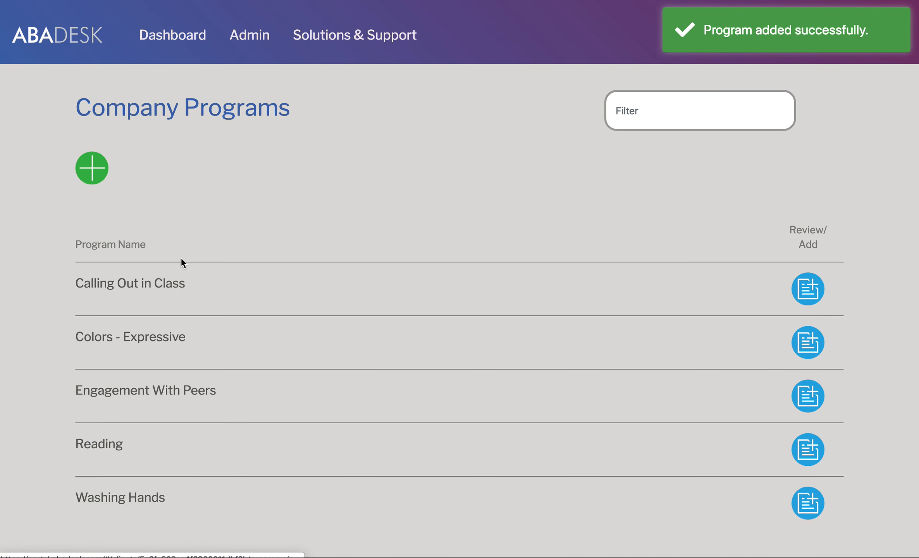
{"action": "left_click", "coordinate": [810, 342]}
{"action": "scroll", "coordinate": [416, 258], "scroll_direction": "down", "scroll_amount": 15}
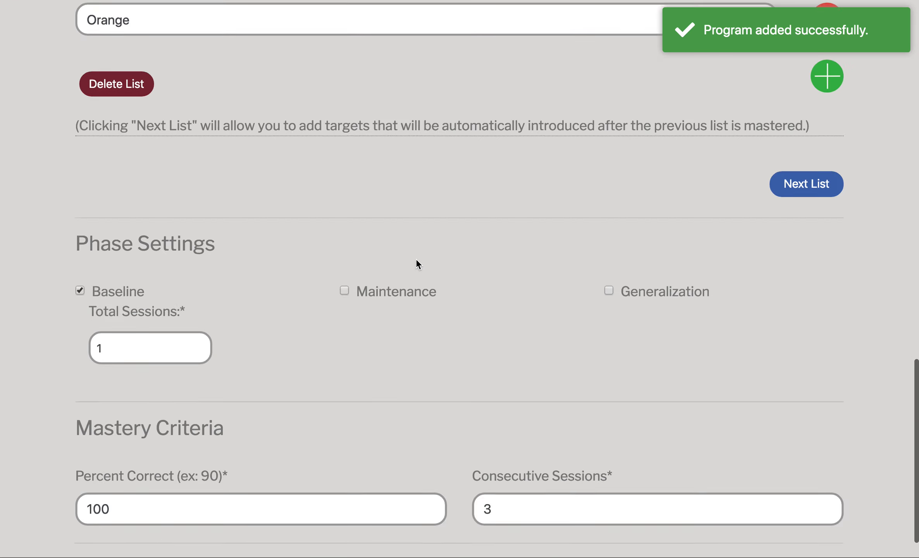
{"action": "left_click", "coordinate": [513, 538]}
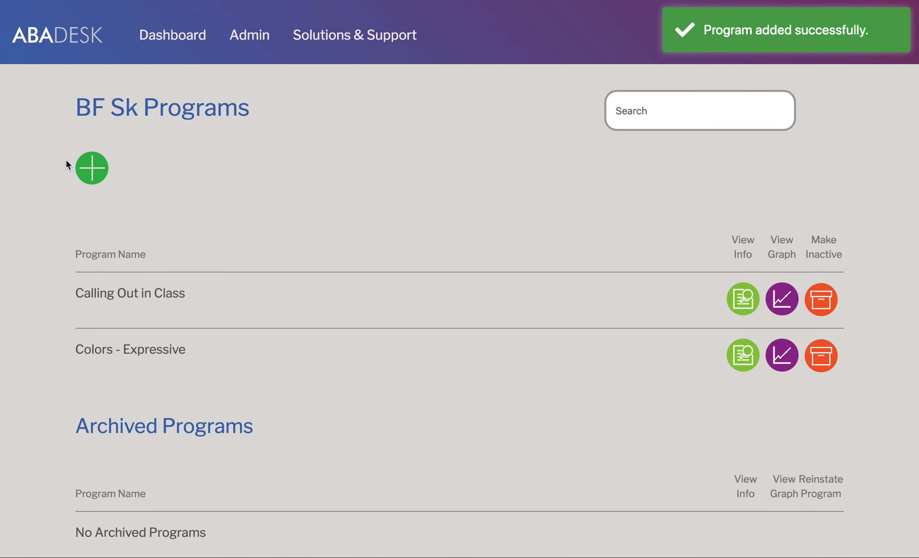
{"action": "left_click", "coordinate": [93, 170]}
{"action": "left_click", "coordinate": [808, 393]}
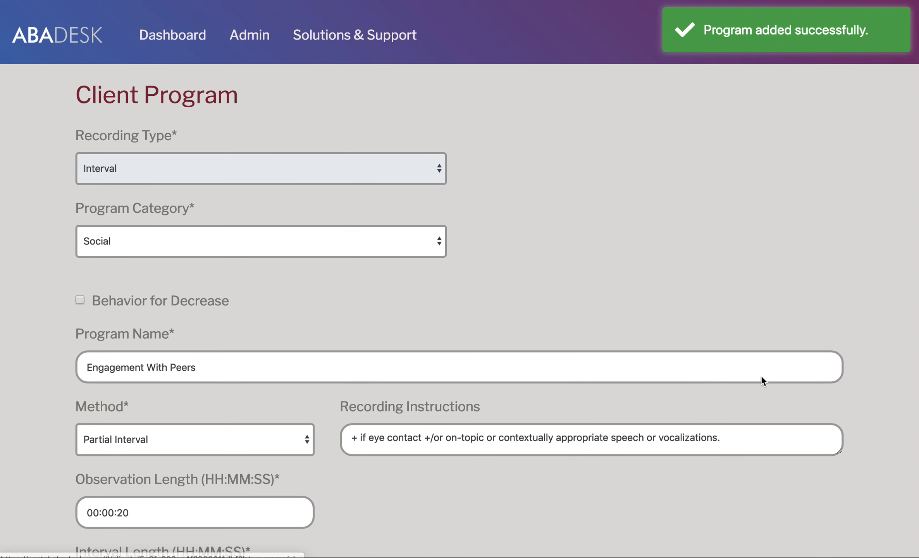
{"action": "scroll", "coordinate": [369, 267], "scroll_direction": "down", "scroll_amount": 15}
{"action": "left_click", "coordinate": [468, 538]}
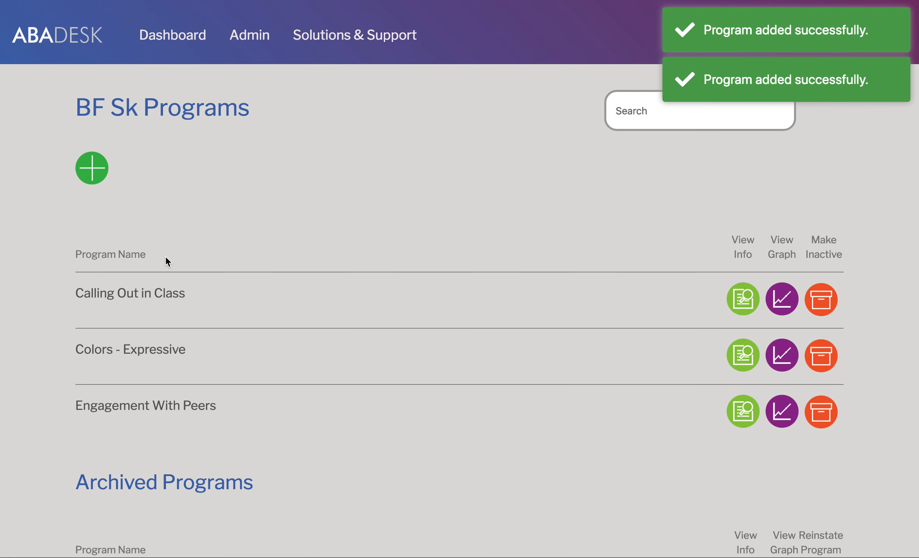
Step: Add Reading and Washing Hands to BF Sk, then review the five-program list
{"action": "left_click", "coordinate": [92, 173]}
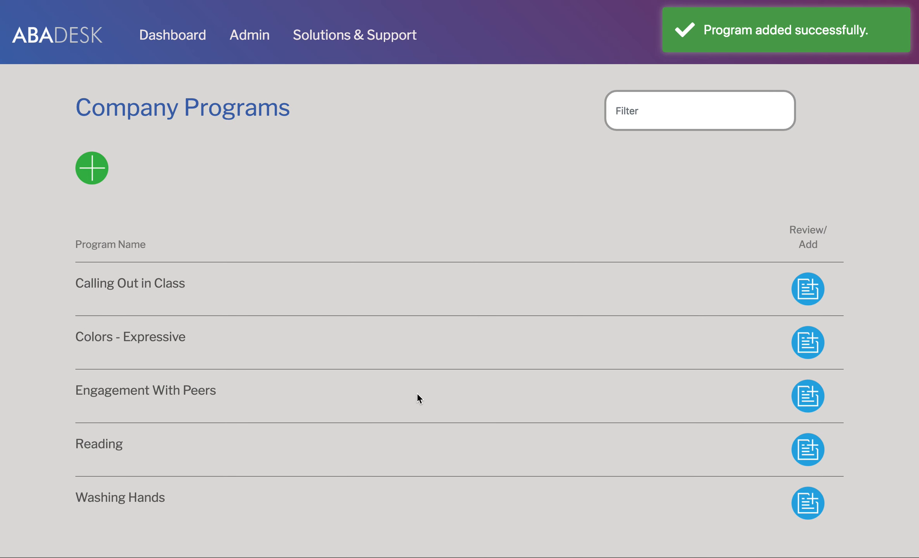
{"action": "left_click", "coordinate": [805, 455]}
{"action": "scroll", "coordinate": [552, 403], "scroll_direction": "down", "scroll_amount": 10}
{"action": "left_click", "coordinate": [510, 533]}
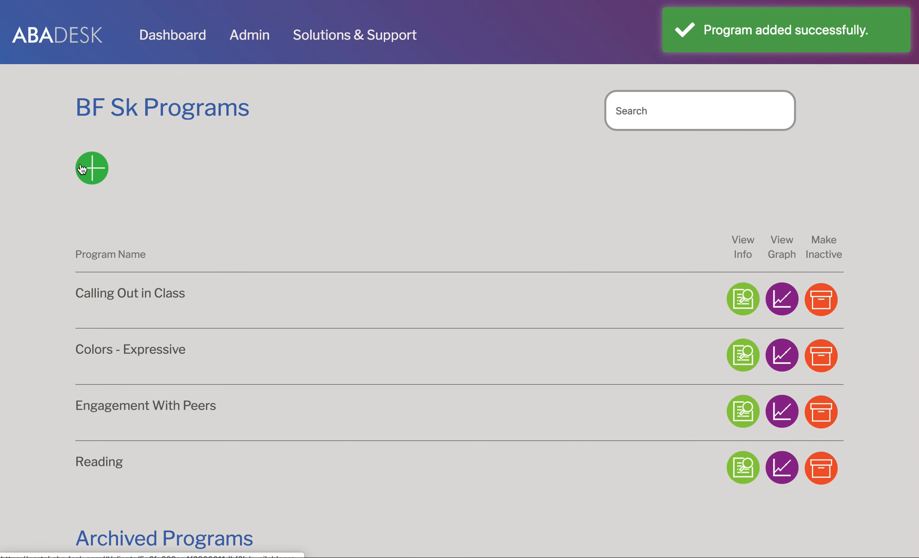
{"action": "left_click", "coordinate": [91, 171]}
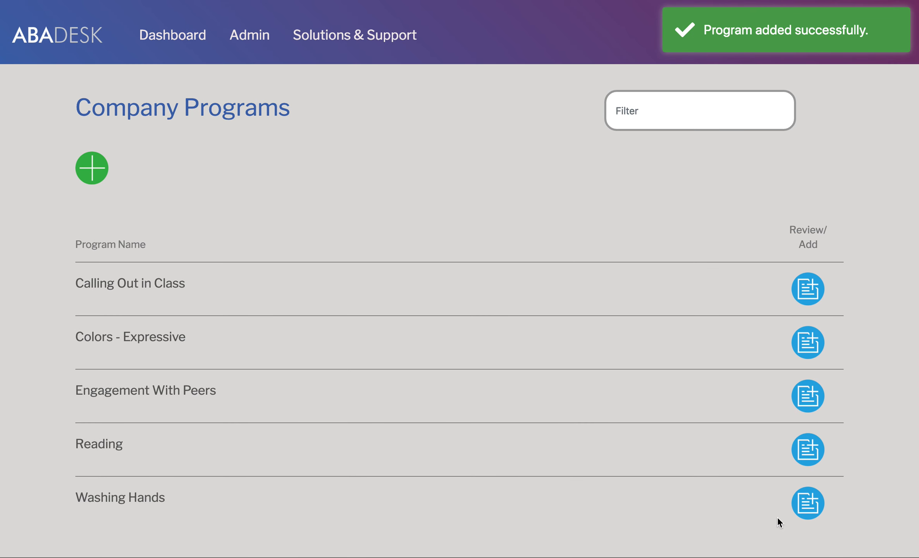
{"action": "left_click", "coordinate": [813, 514]}
{"action": "scroll", "coordinate": [456, 386], "scroll_direction": "down", "scroll_amount": 10}
{"action": "left_click", "coordinate": [508, 532]}
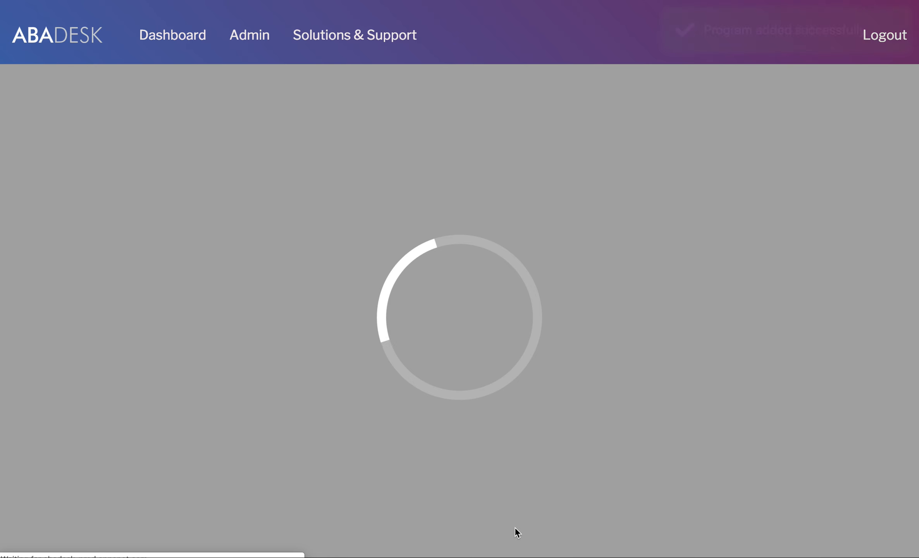
{"action": "scroll", "coordinate": [810, 426], "scroll_direction": "down", "scroll_amount": 5}
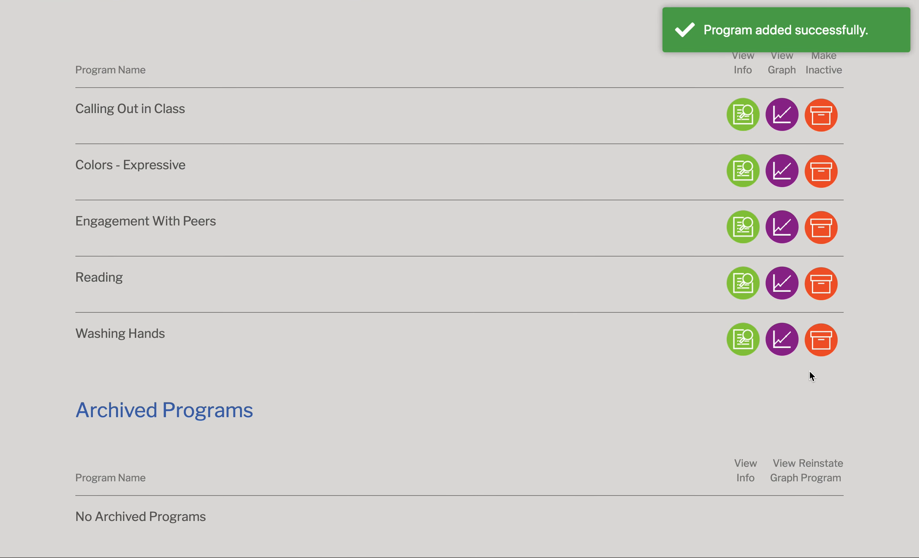
{"action": "scroll", "coordinate": [824, 387], "scroll_direction": "up", "scroll_amount": 5}
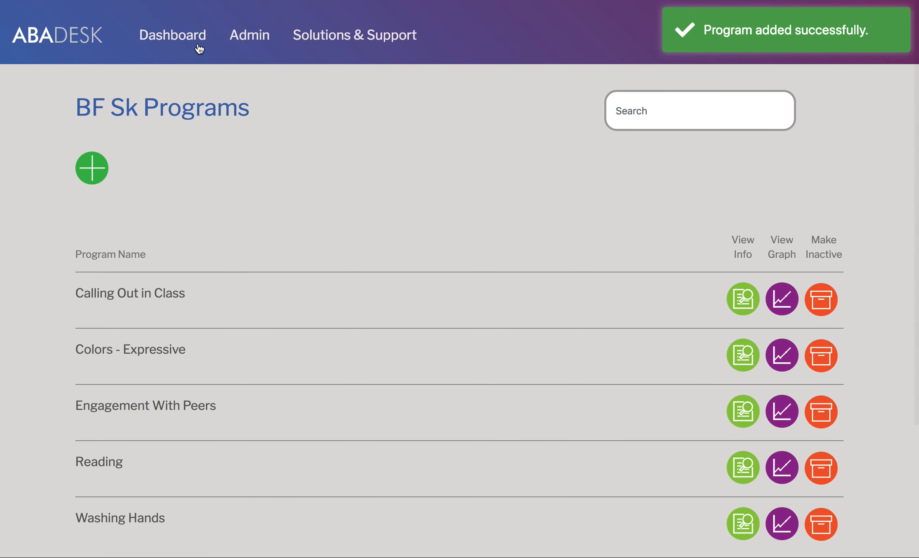